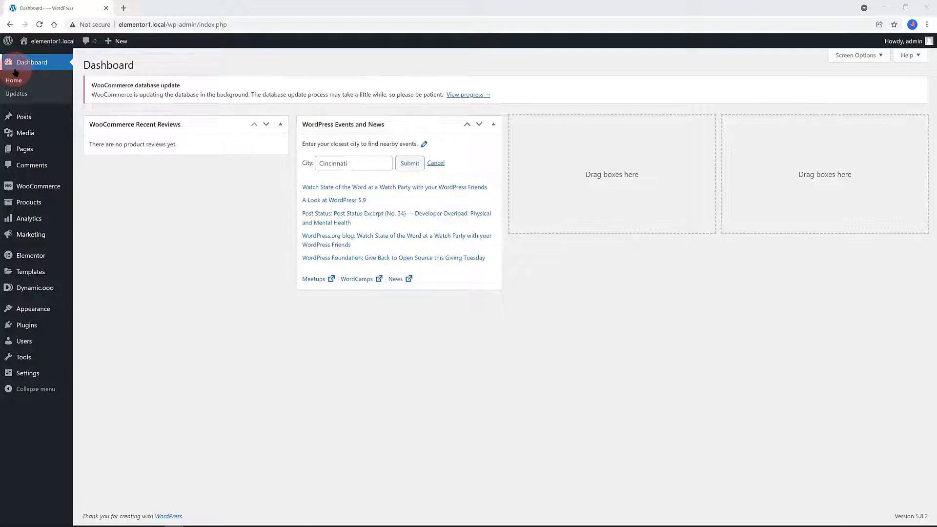
From All Pages, open About Us in Elementor and scroll to its empty bottom drop area
{"action": "mouse_move", "coordinate": [19, 147]}
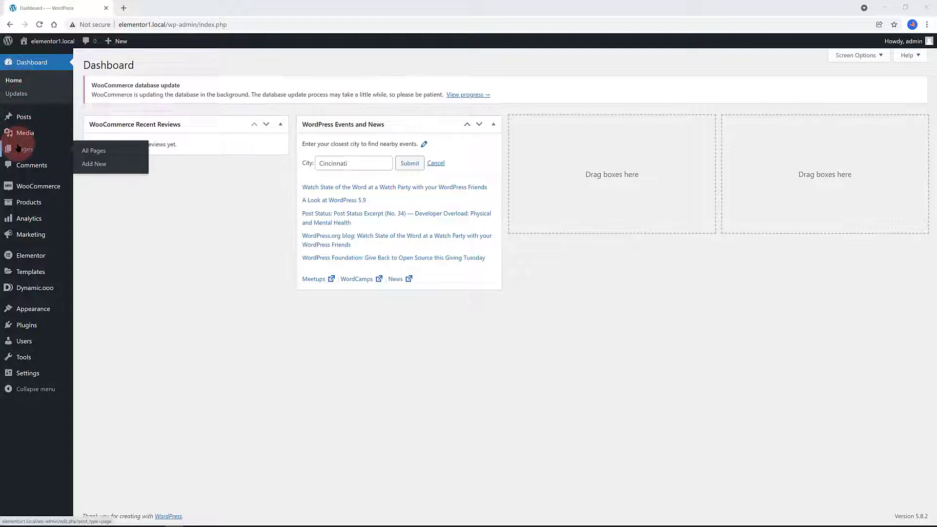
{"action": "left_click", "coordinate": [100, 155]}
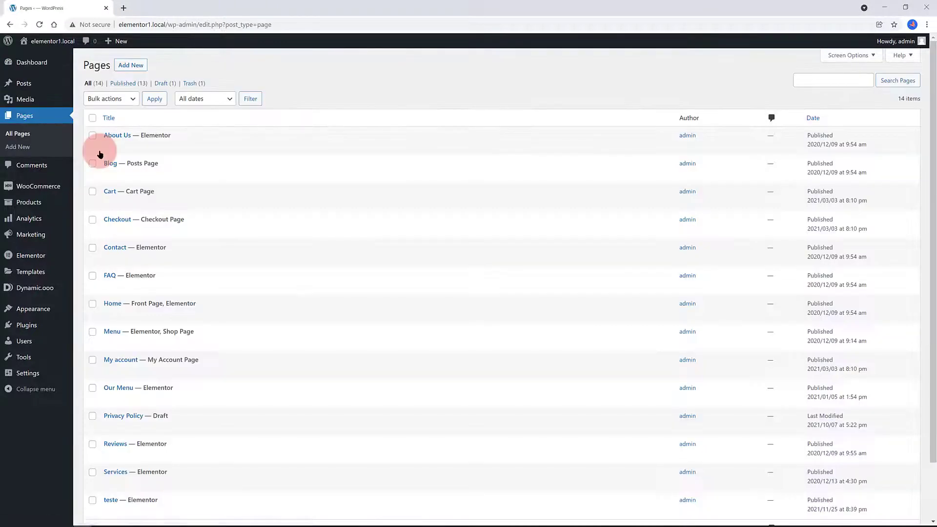
{"action": "left_click", "coordinate": [206, 147]}
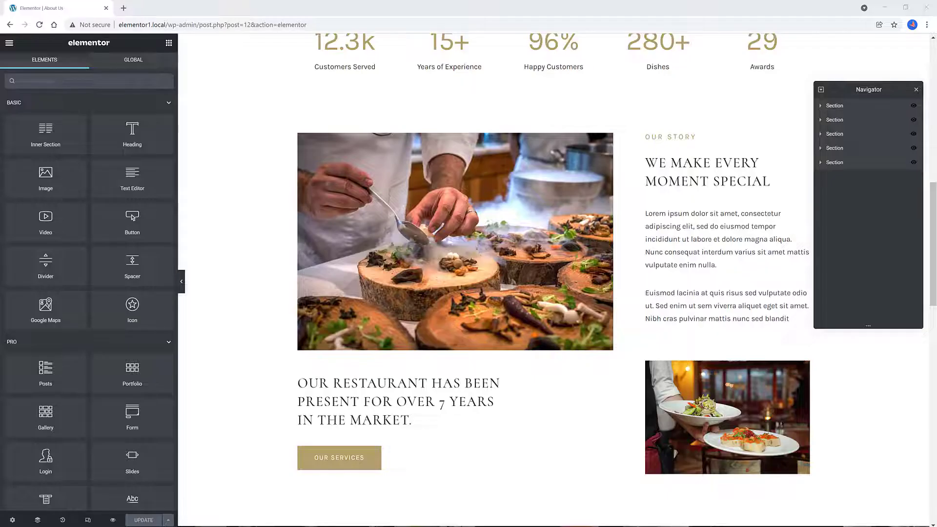
{"action": "scroll", "coordinate": [677, 247], "scroll_direction": "up", "scroll_amount": 4}
{"action": "scroll", "coordinate": [677, 248], "scroll_direction": "up", "scroll_amount": 5}
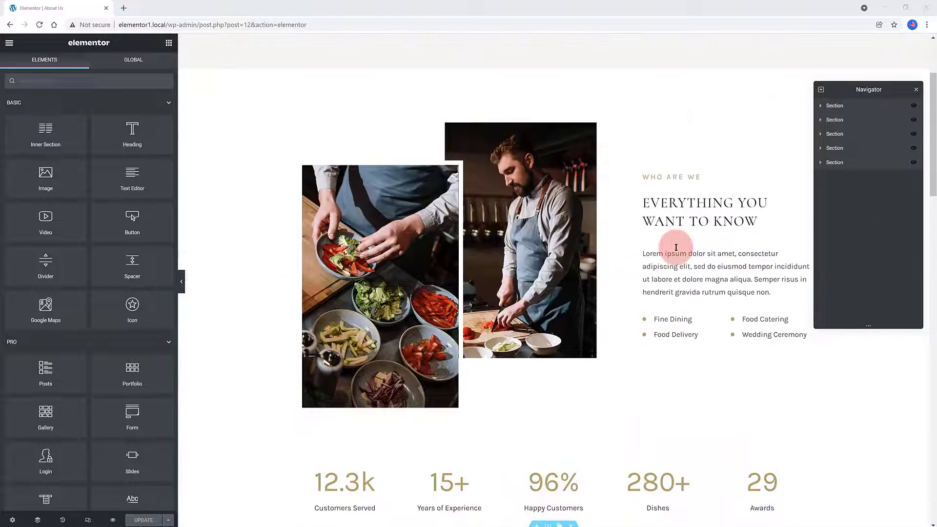
{"action": "scroll", "coordinate": [676, 247], "scroll_direction": "up", "scroll_amount": 3}
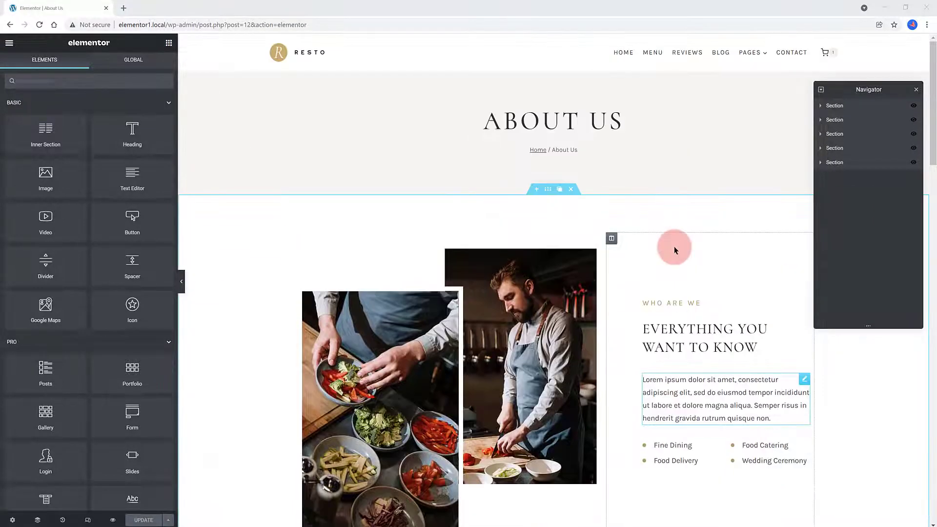
{"action": "scroll", "coordinate": [676, 249], "scroll_direction": "down", "scroll_amount": 14}
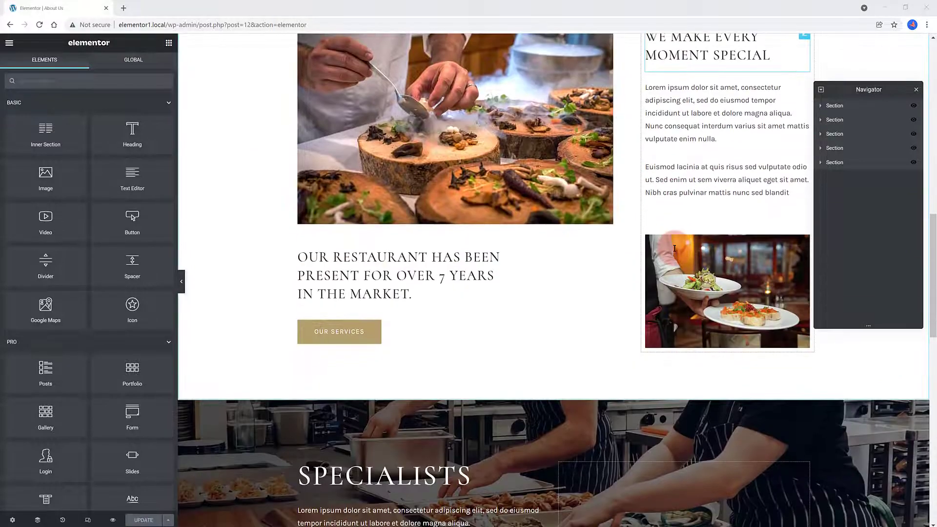
{"action": "scroll", "coordinate": [675, 249], "scroll_direction": "down", "scroll_amount": 14}
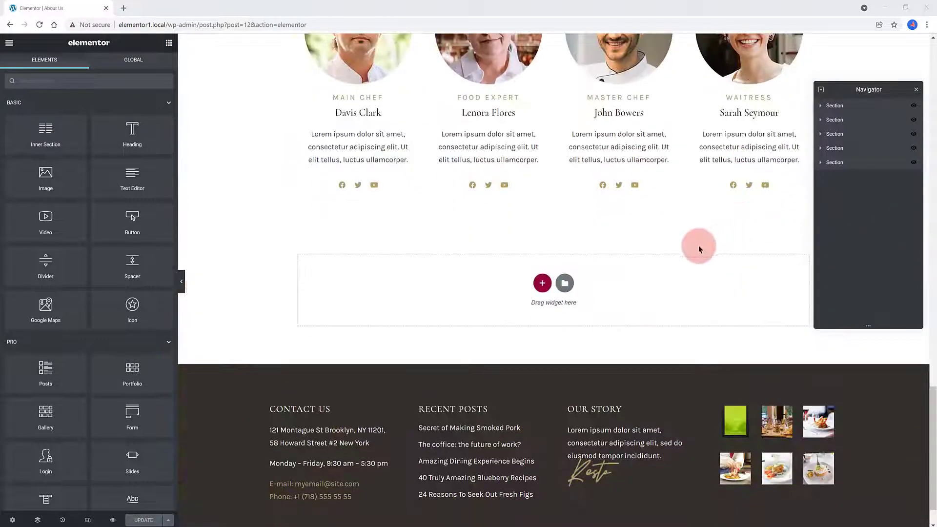
Add a single-column section near the page bottom with 80 px padding
{"action": "left_click", "coordinate": [541, 283]}
{"action": "left_click", "coordinate": [328, 295]}
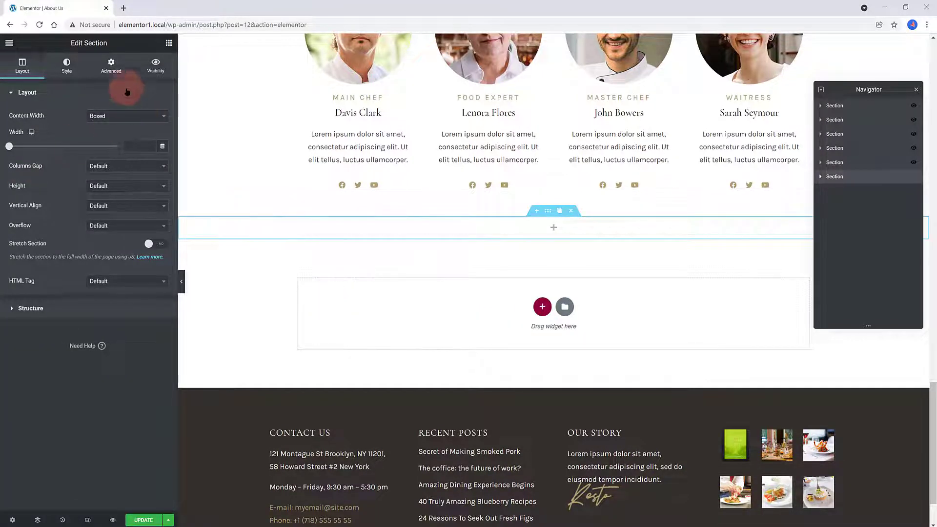
{"action": "left_click", "coordinate": [112, 65]}
{"action": "left_click", "coordinate": [39, 160]}
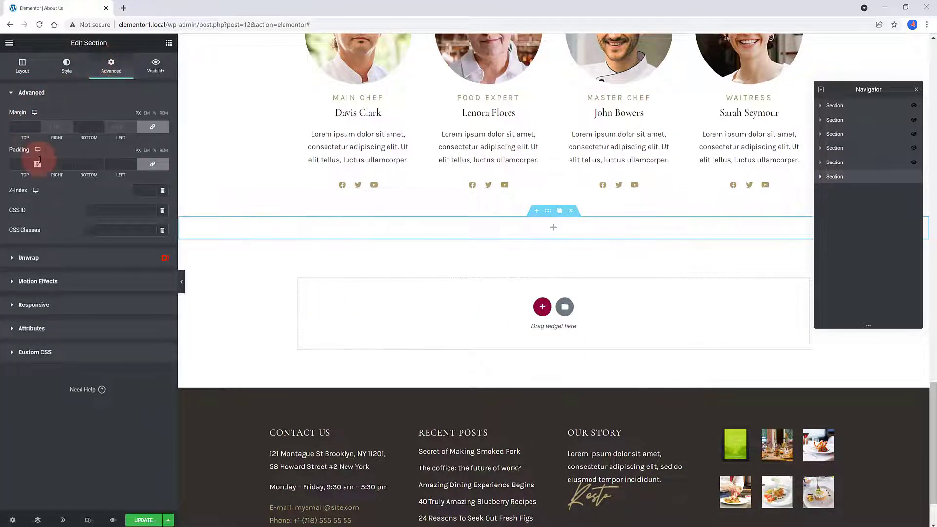
{"action": "type", "text": "80"}
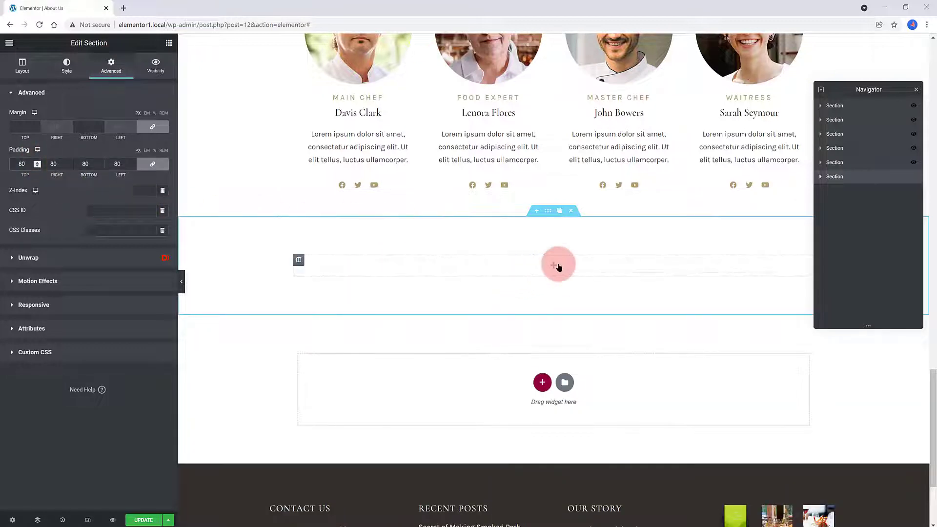
Search the widgets for 'form' and drag the Form widget into the new section
{"action": "left_click", "coordinate": [168, 43]}
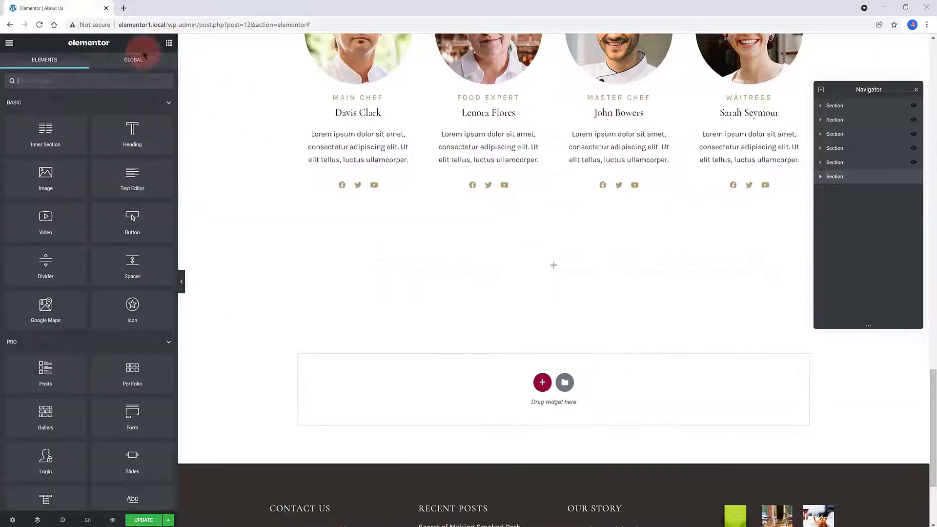
{"action": "left_click", "coordinate": [84, 83]}
{"action": "type", "text": "form"}
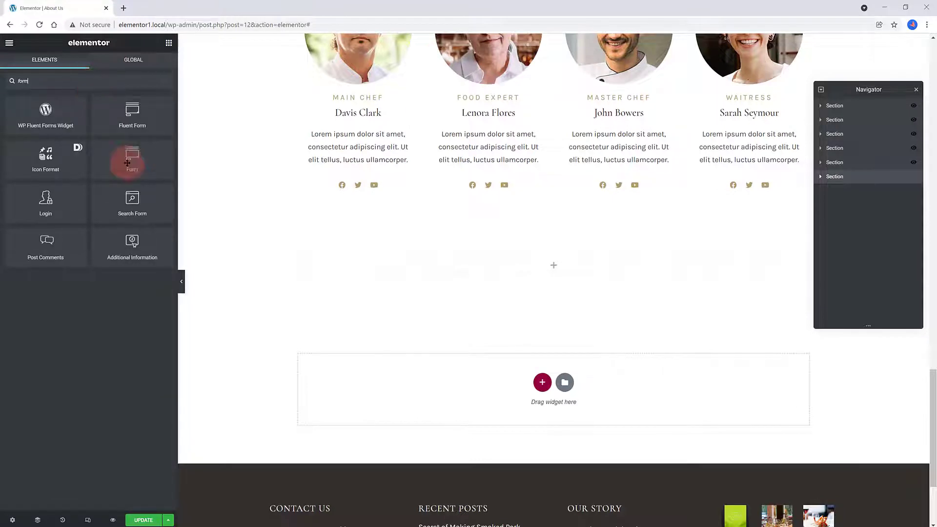
{"action": "left_click_drag", "start_coordinate": [125, 159], "coordinate": [475, 262]}
Give the form section a Classic light grey background colour, around #E9E9E9
{"action": "left_click", "coordinate": [916, 89]}
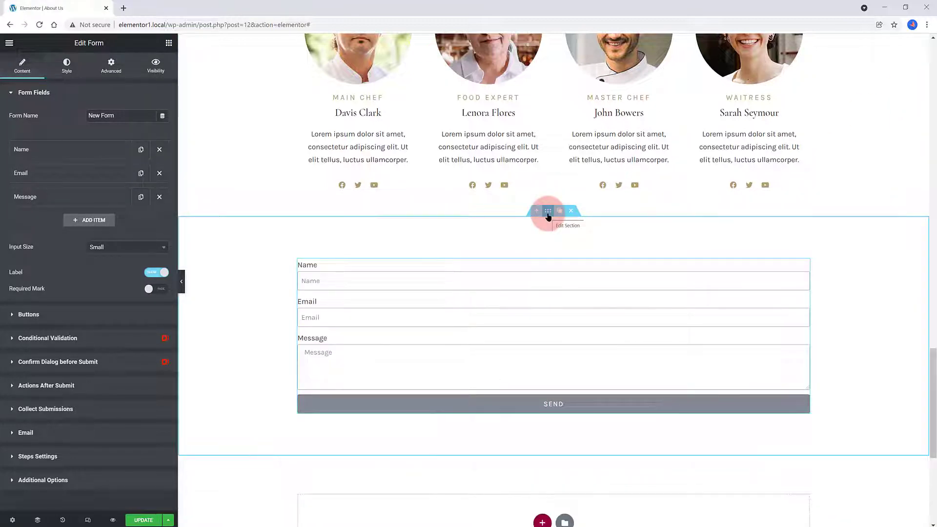
{"action": "left_click", "coordinate": [548, 213]}
{"action": "left_click", "coordinate": [66, 64]}
{"action": "left_click", "coordinate": [126, 137]}
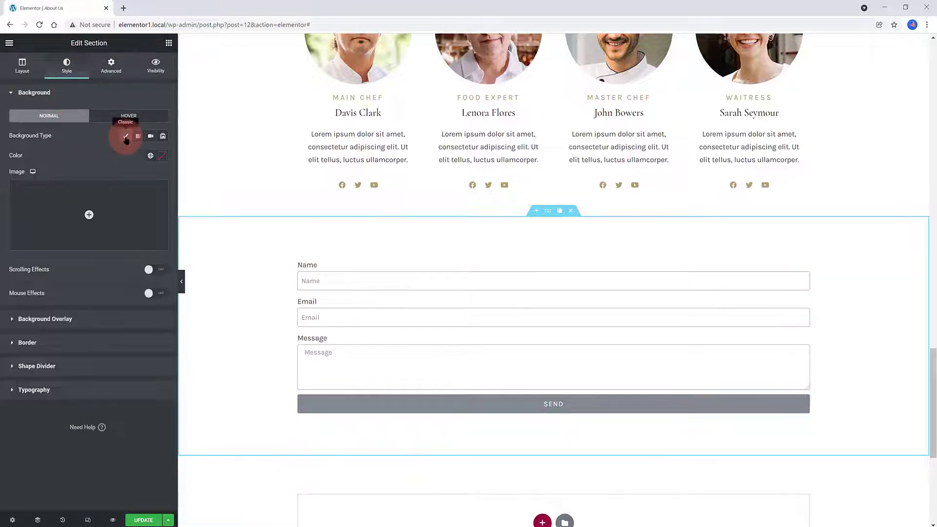
{"action": "left_click", "coordinate": [162, 155]}
{"action": "left_click_drag", "start_coordinate": [61, 193], "coordinate": [57, 196]}
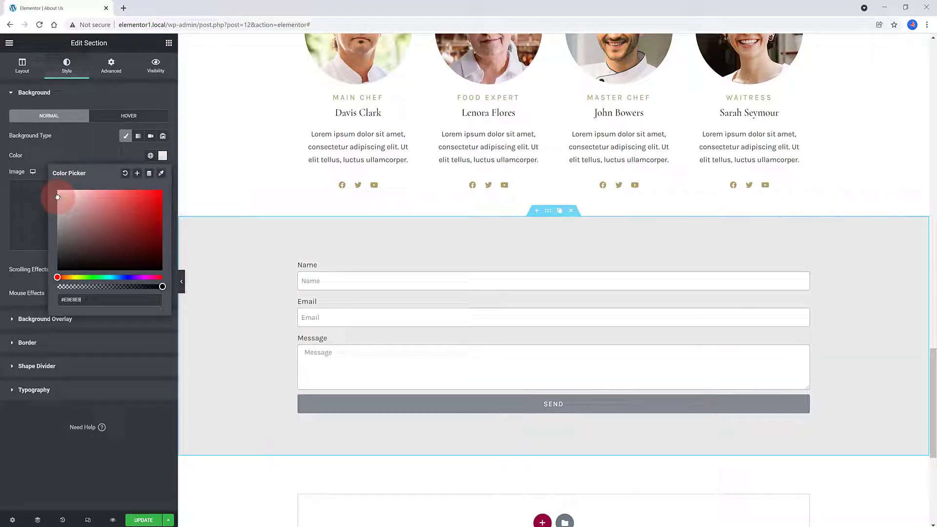
{"action": "left_click", "coordinate": [132, 434]}
{"action": "left_click", "coordinate": [442, 253]}
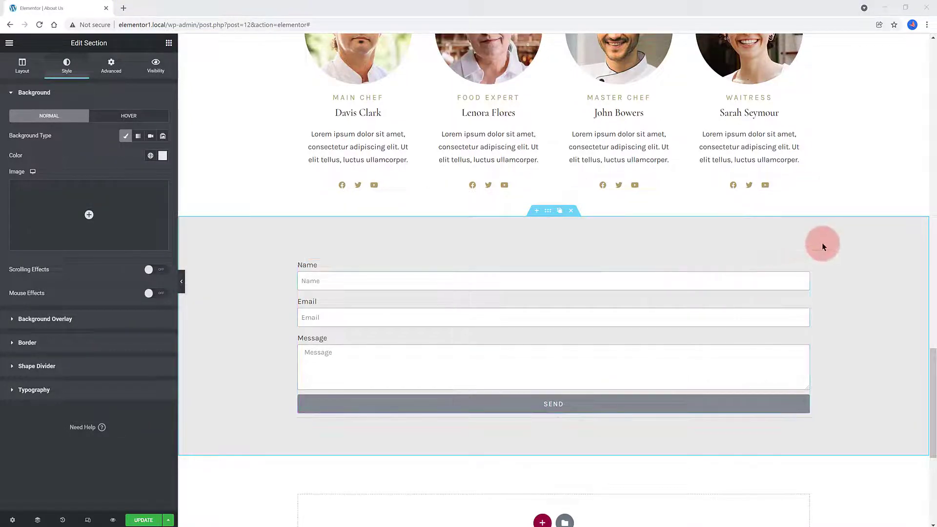
Delete the form's Message field and change the button text from Send to SUBMIT
{"action": "left_click", "coordinate": [803, 262]}
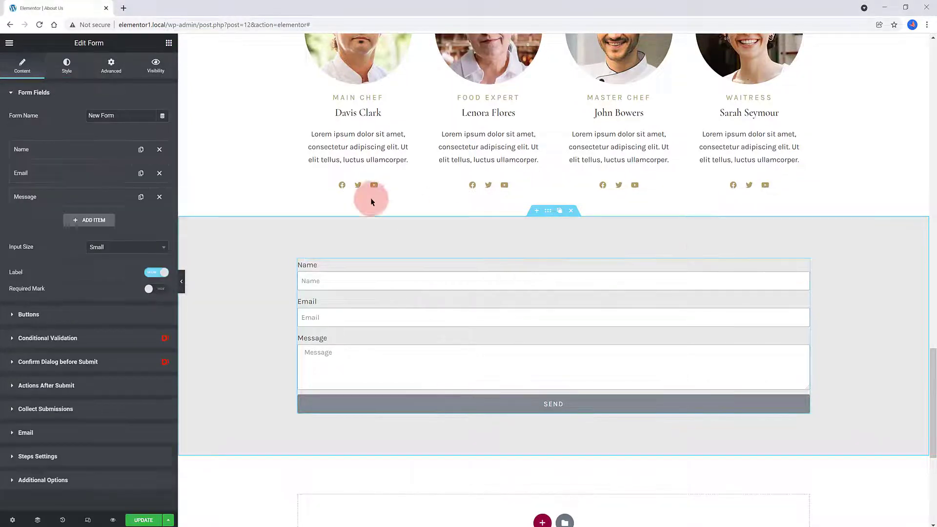
{"action": "left_click", "coordinate": [159, 198]}
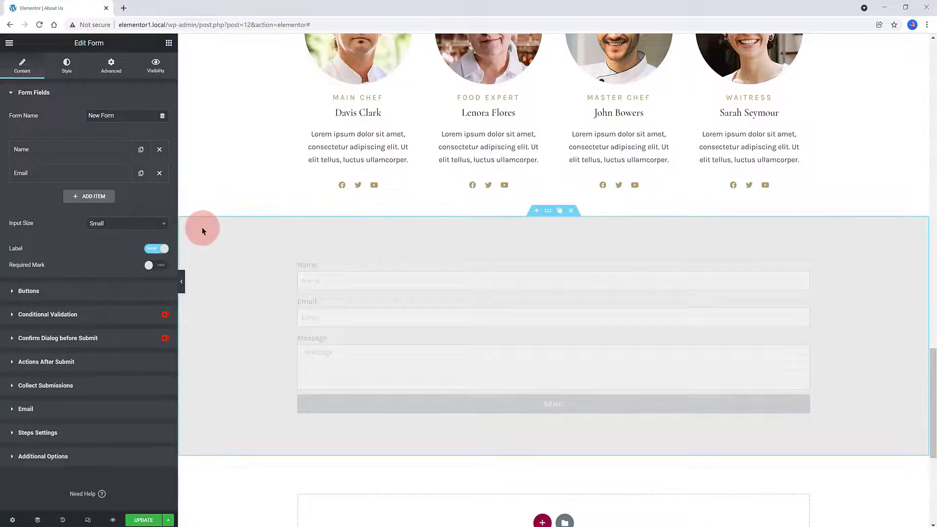
{"action": "left_click", "coordinate": [12, 292]}
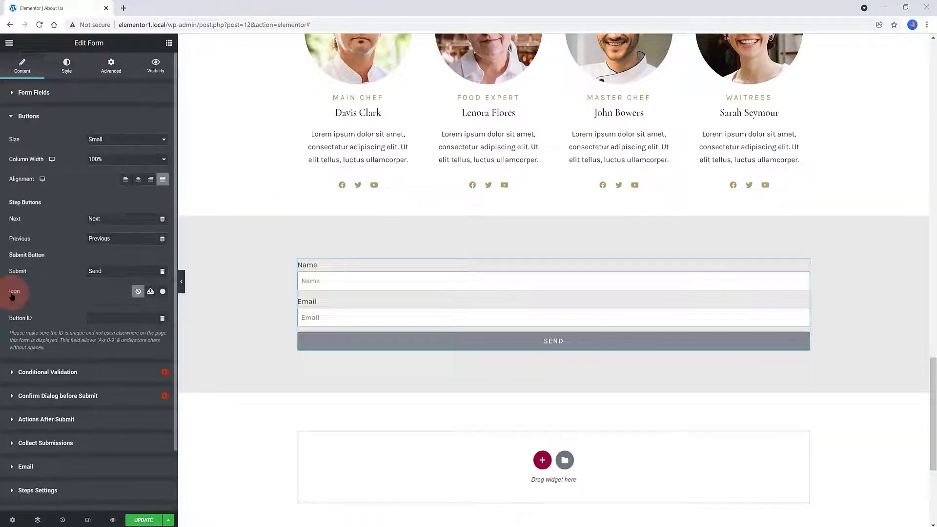
{"action": "left_click_drag", "start_coordinate": [116, 269], "coordinate": [66, 273]}
{"action": "type", "text": "SUBMIT"}
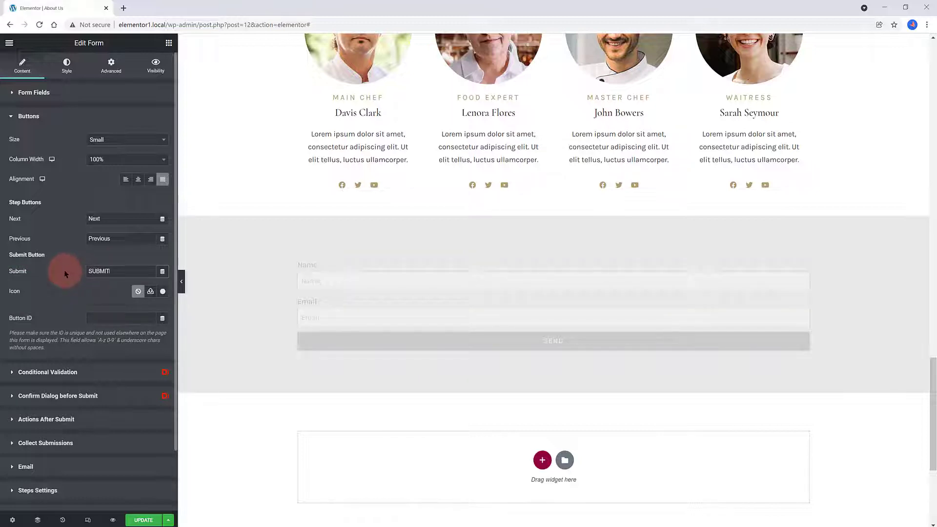
Insert the Envelope icon from the Icon Library into the SUBMIT button
{"action": "left_click", "coordinate": [163, 291]}
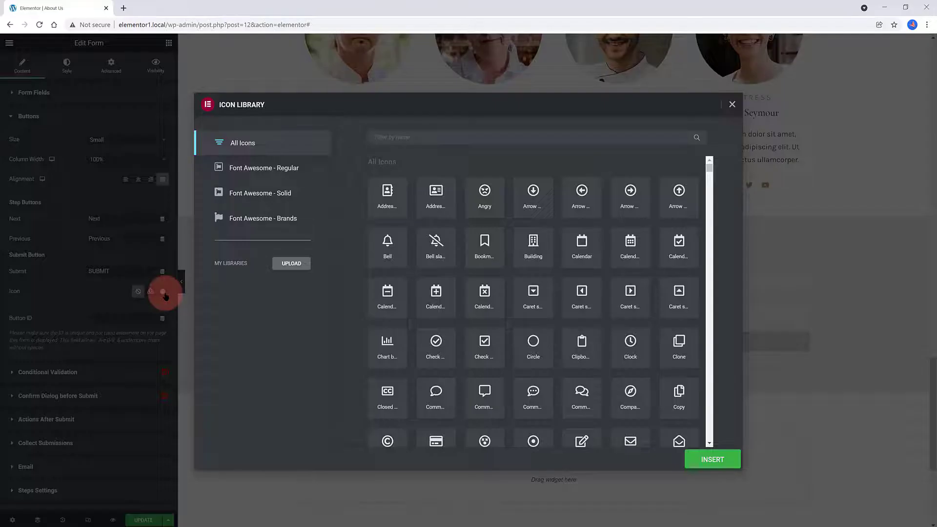
{"action": "left_click", "coordinate": [397, 139]}
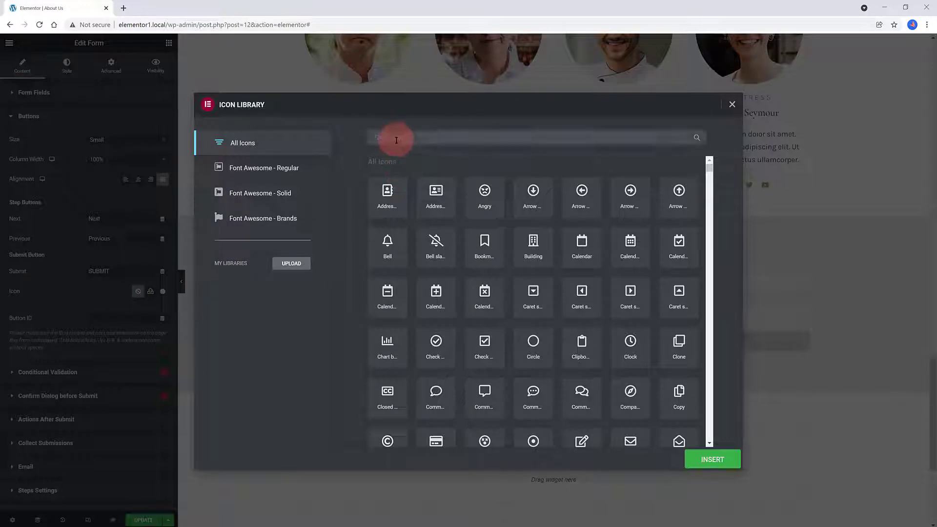
{"action": "type", "text": "envelope"}
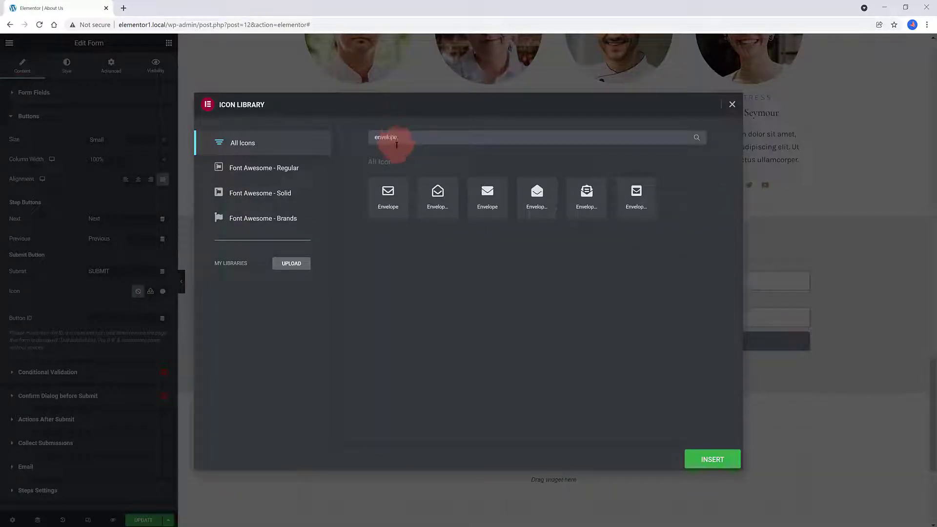
{"action": "left_click", "coordinate": [376, 202]}
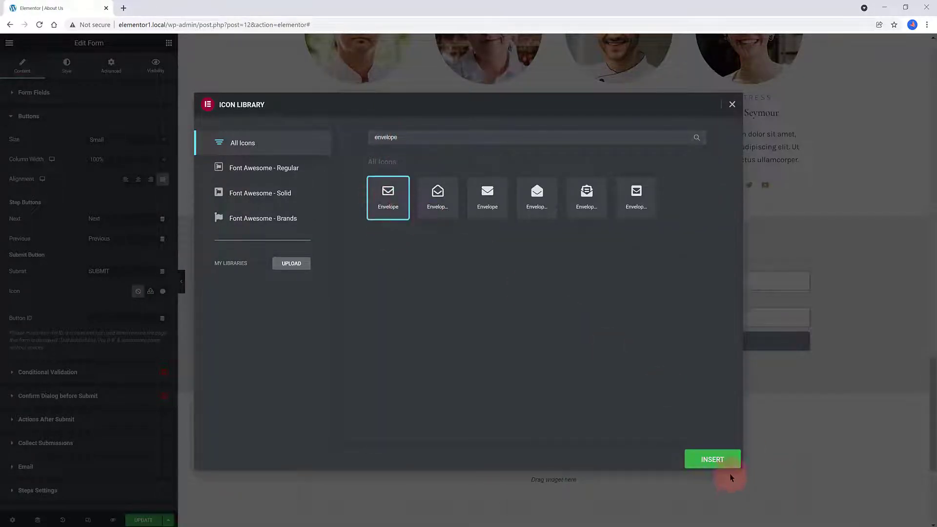
{"action": "left_click", "coordinate": [731, 459]}
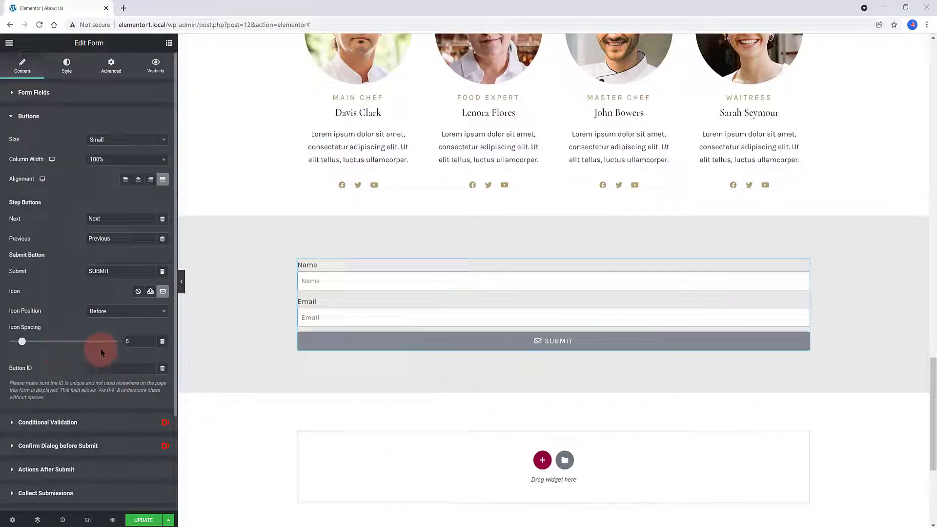
Add a Radio field labelled 'Was this your first time at the Restaurant?' to the form
{"action": "left_click", "coordinate": [25, 93]}
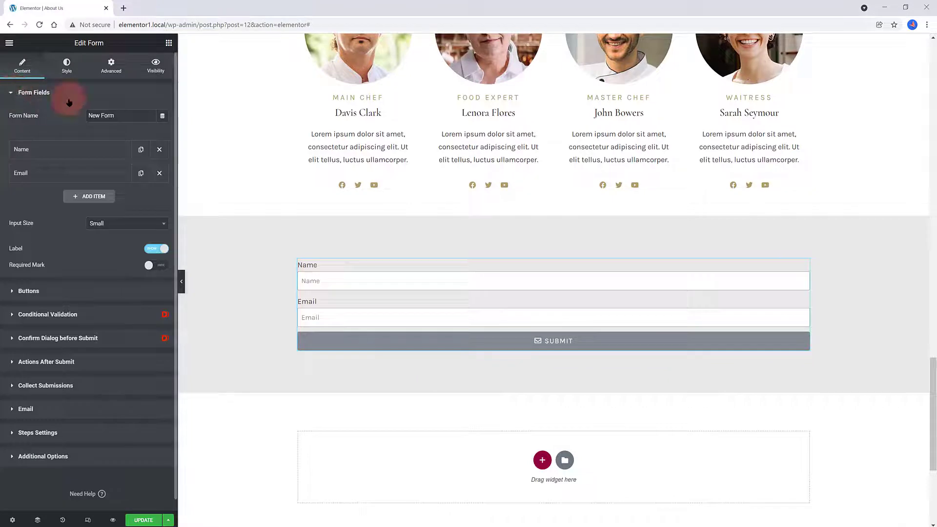
{"action": "left_click", "coordinate": [90, 196]}
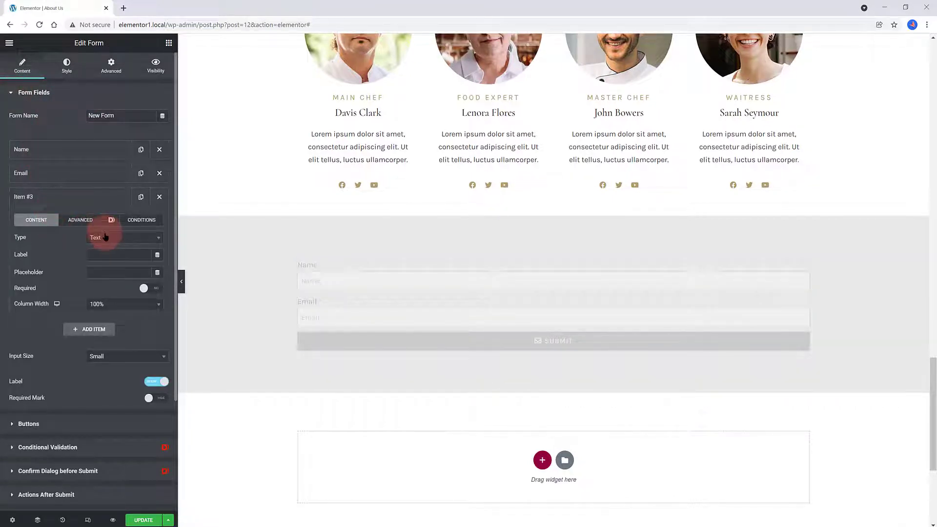
{"action": "left_click", "coordinate": [105, 237]}
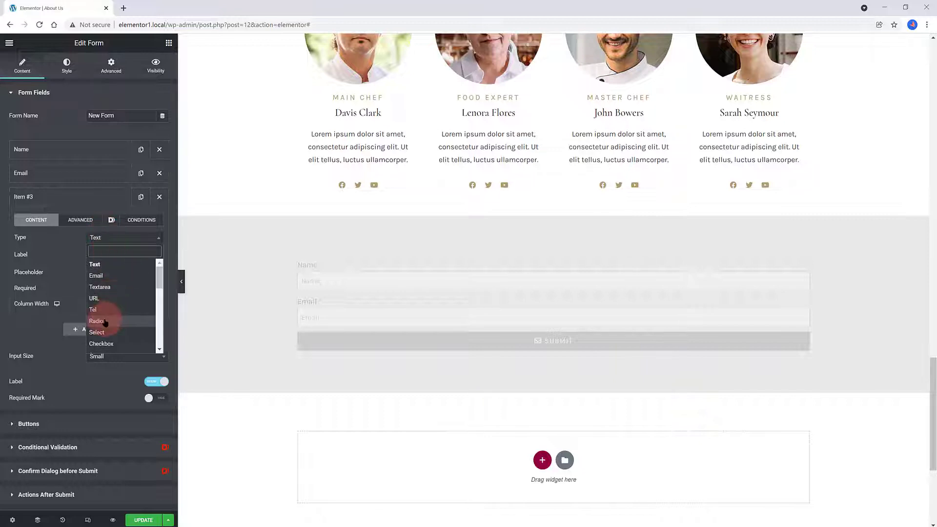
{"action": "left_click", "coordinate": [105, 322]}
{"action": "left_click", "coordinate": [94, 254]}
{"action": "type", "text": "Was this your firs"}
{"action": "type", "text": "t time at the Restaurant?"}
Enter Yes and No as the radio's answer options and collapse the field
{"action": "left_click", "coordinate": [76, 295]}
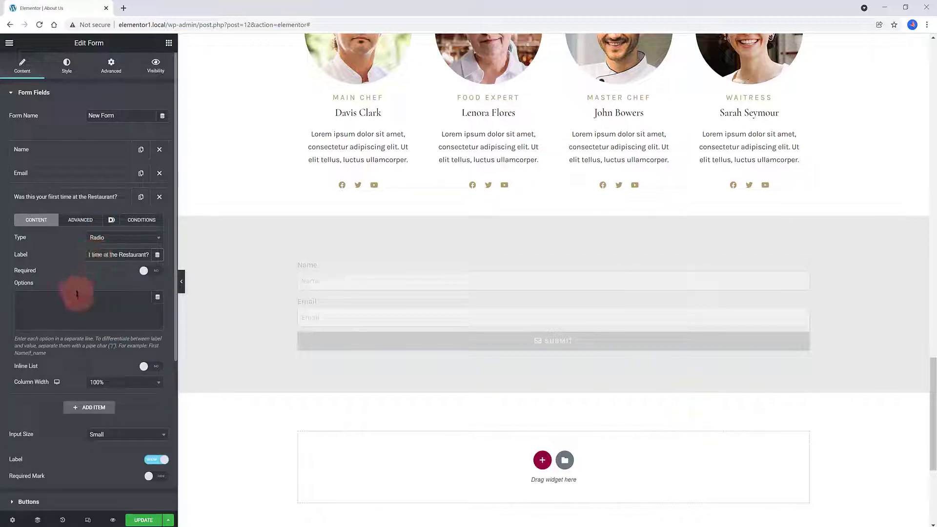
{"action": "type", "text": "Yes"}
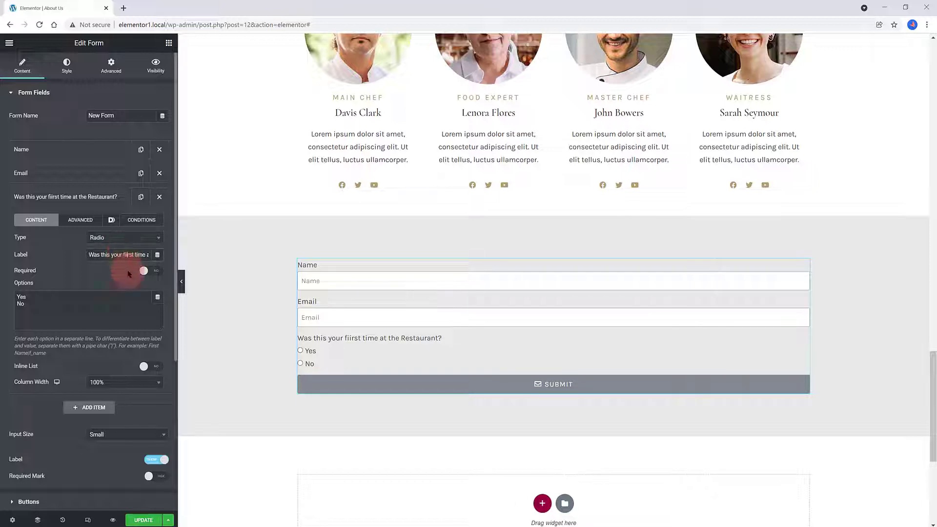
{"action": "left_click", "coordinate": [119, 195]}
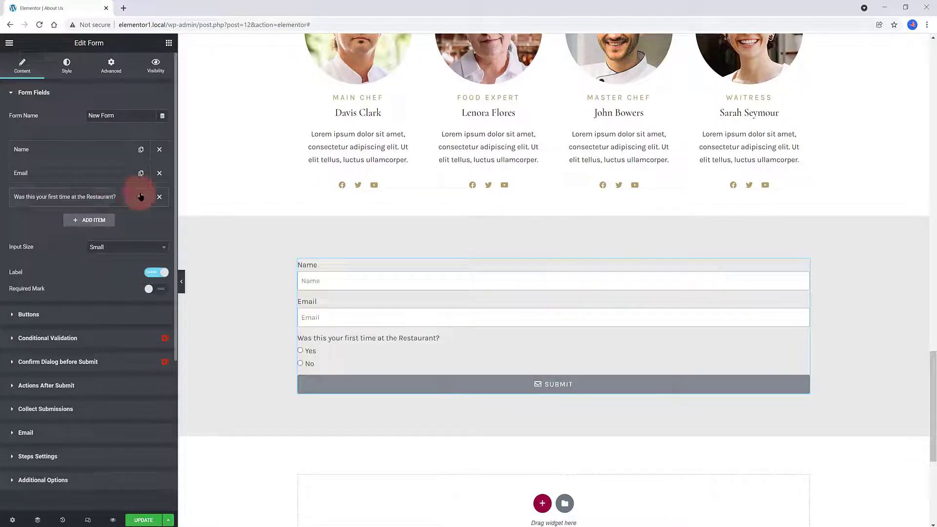
Duplicate the first-time radio question and relabel the copy 'How did you hear about us?'
{"action": "left_click", "coordinate": [140, 197]}
{"action": "left_click", "coordinate": [72, 220]}
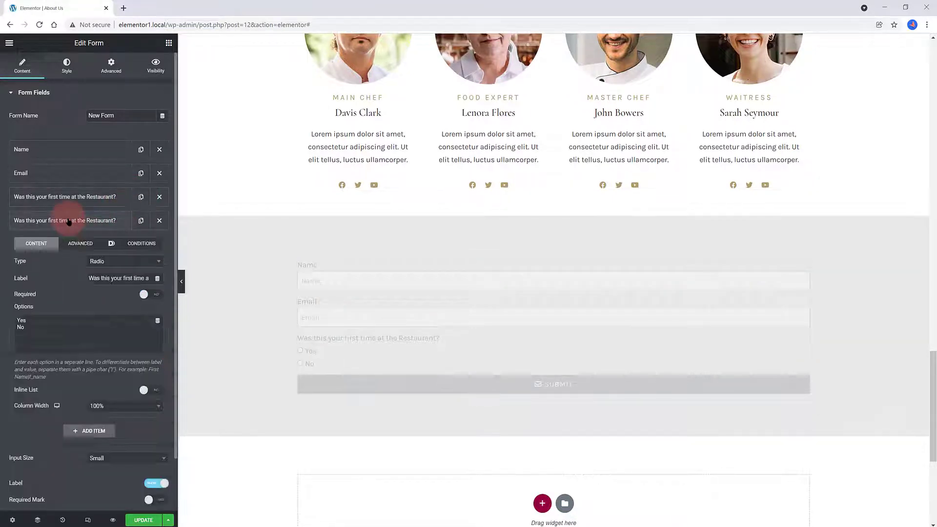
{"action": "left_click_drag", "start_coordinate": [89, 279], "coordinate": [191, 293]}
{"action": "type", "text": "How"}
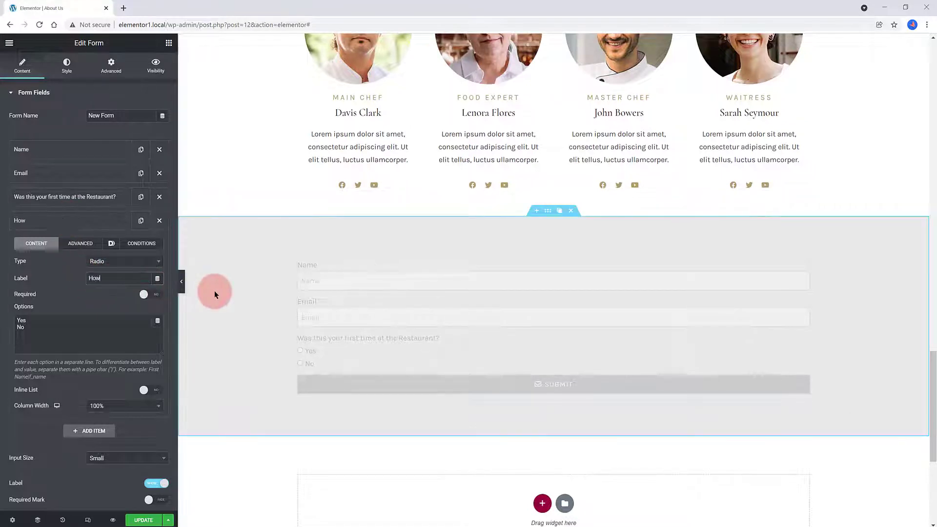
{"action": "type", "text": " did you hear about us?"}
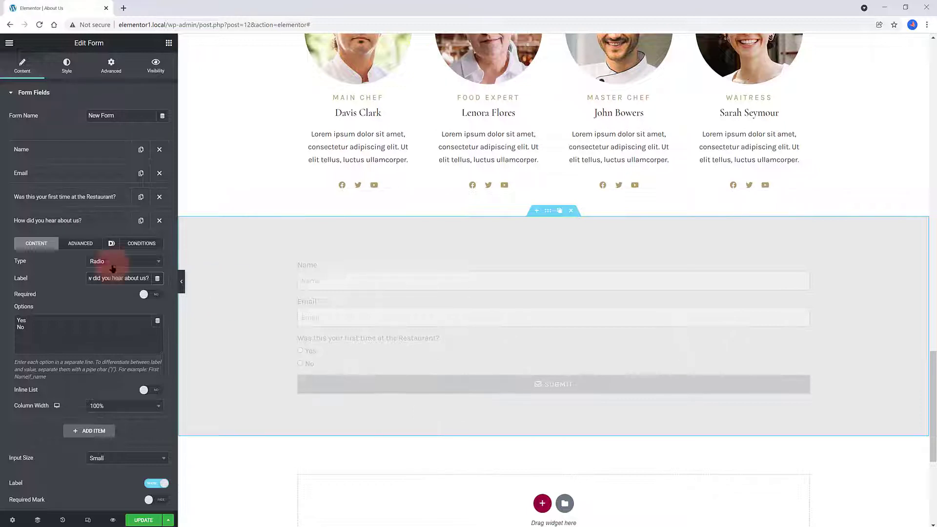
Replace the copy's Yes and No options with Internet, friends and family
{"action": "left_click_drag", "start_coordinate": [29, 328], "coordinate": [17, 308]}
{"action": "key", "text": "BackSpace"}
{"action": "type", "text": "Internet"}
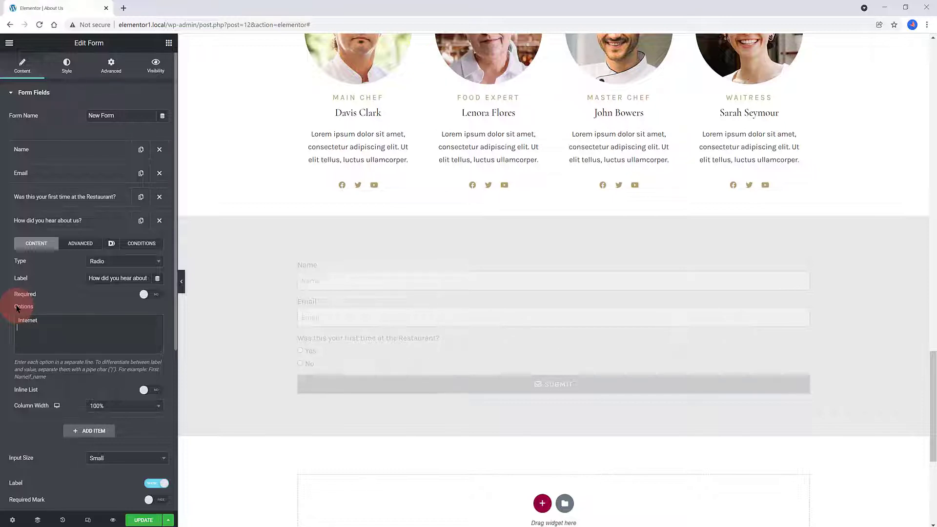
{"action": "key", "text": "Return"}
{"action": "type", "text": "friends "}
{"action": "type", "text": "family"}
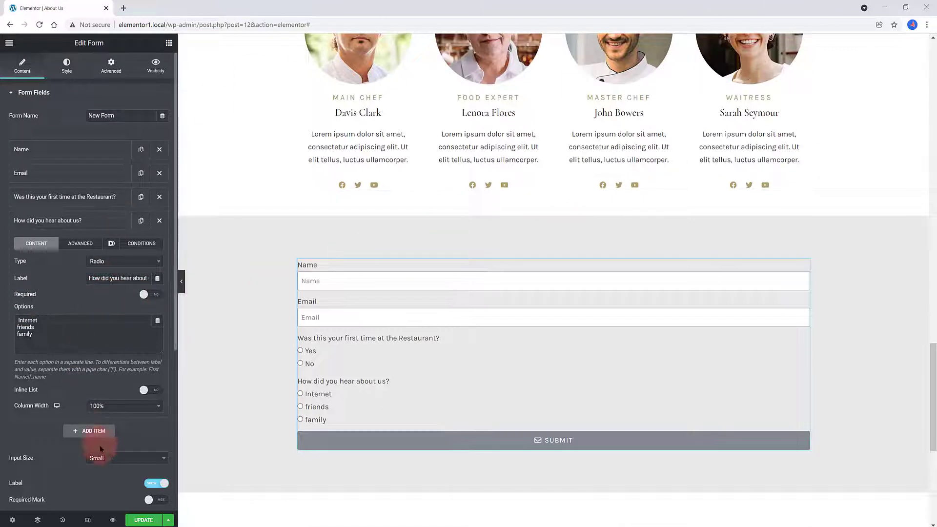
Switch on Inline List for the first-time and 'How did you hear about us?' radio fields
{"action": "left_click", "coordinate": [109, 198]}
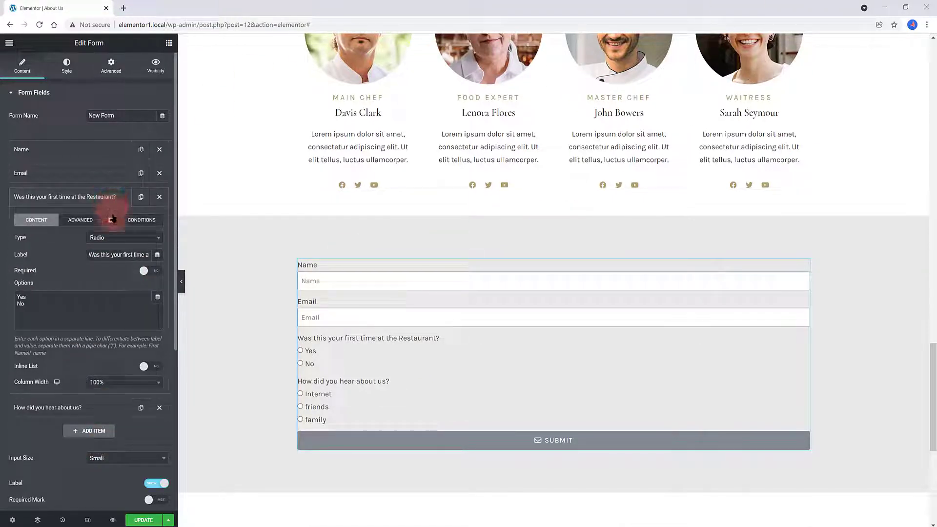
{"action": "left_click", "coordinate": [154, 367]}
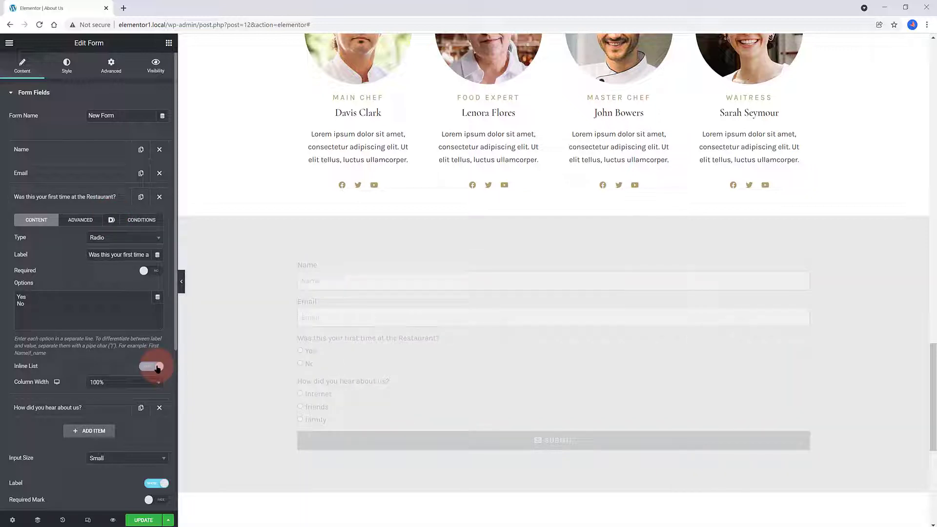
{"action": "left_click", "coordinate": [110, 200]}
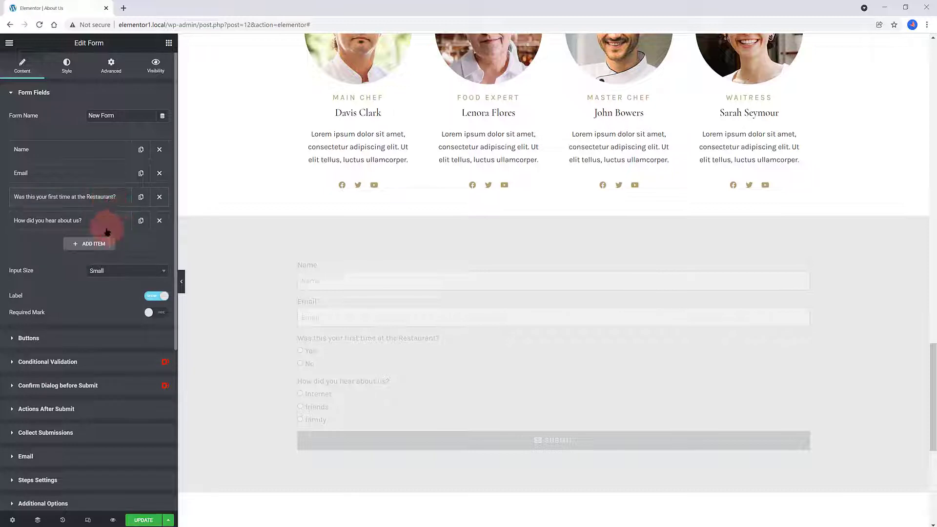
{"action": "left_click", "coordinate": [98, 224]}
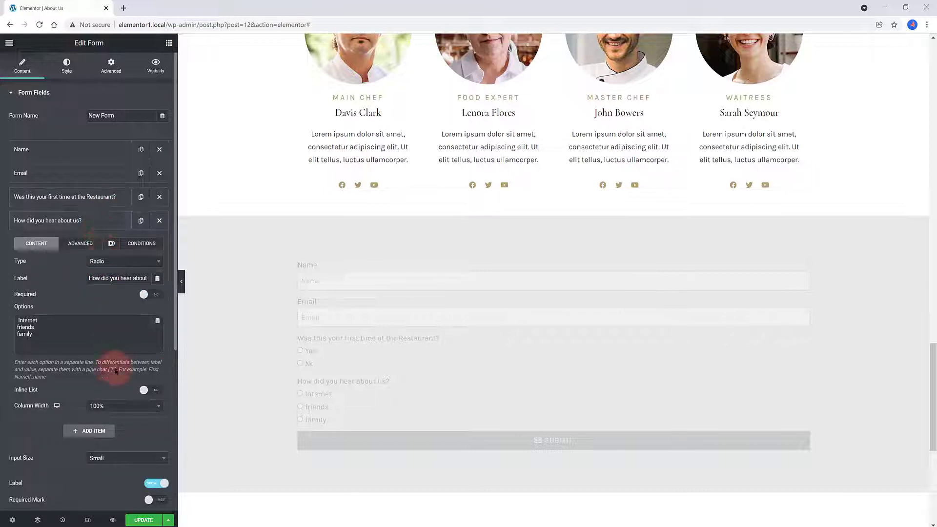
{"action": "left_click", "coordinate": [144, 390]}
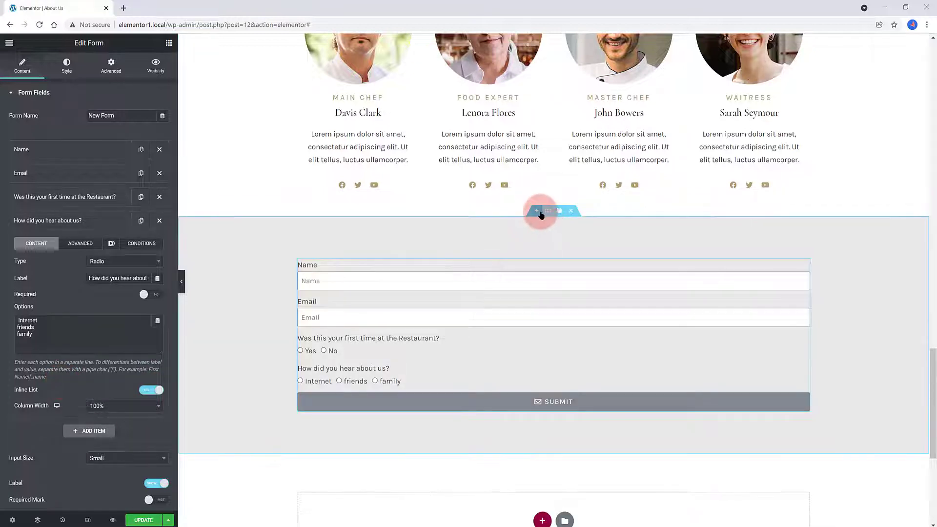
Add a one-column section above the form holding a Button reading TAKE OUR SURVEY
{"action": "left_click", "coordinate": [537, 215]}
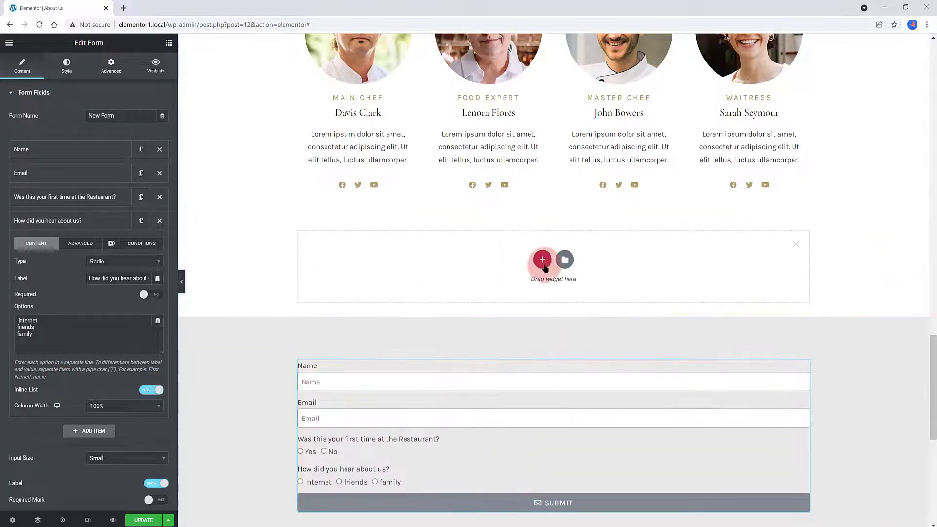
{"action": "left_click", "coordinate": [543, 266]}
{"action": "left_click", "coordinate": [336, 272]}
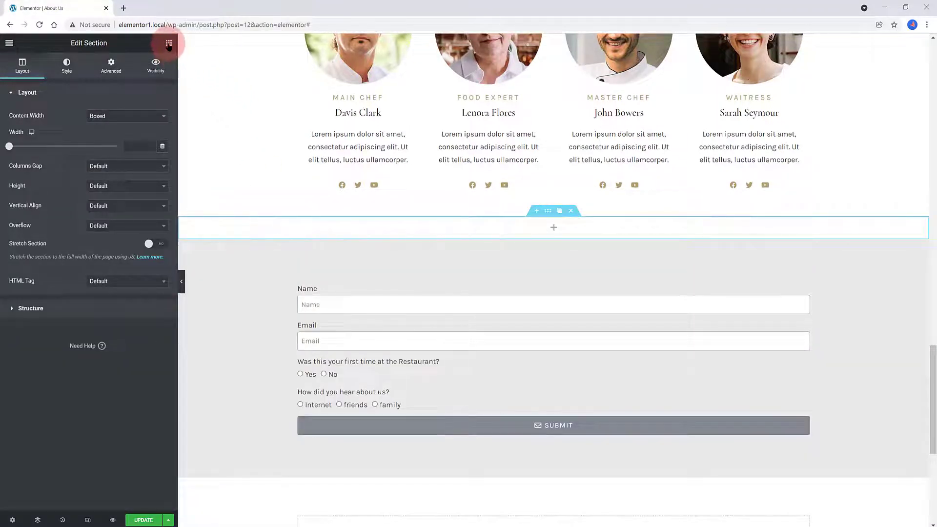
{"action": "left_click", "coordinate": [169, 44]}
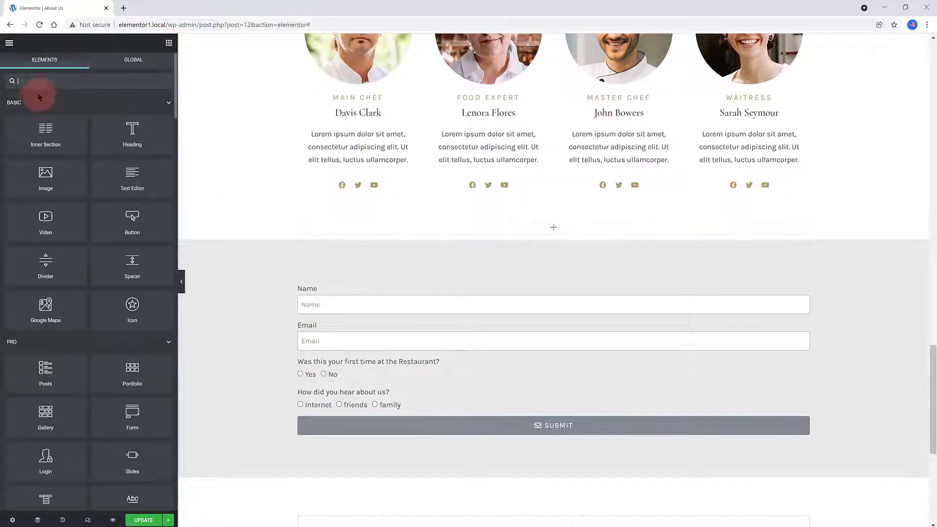
{"action": "left_click_drag", "start_coordinate": [132, 225], "coordinate": [531, 230]}
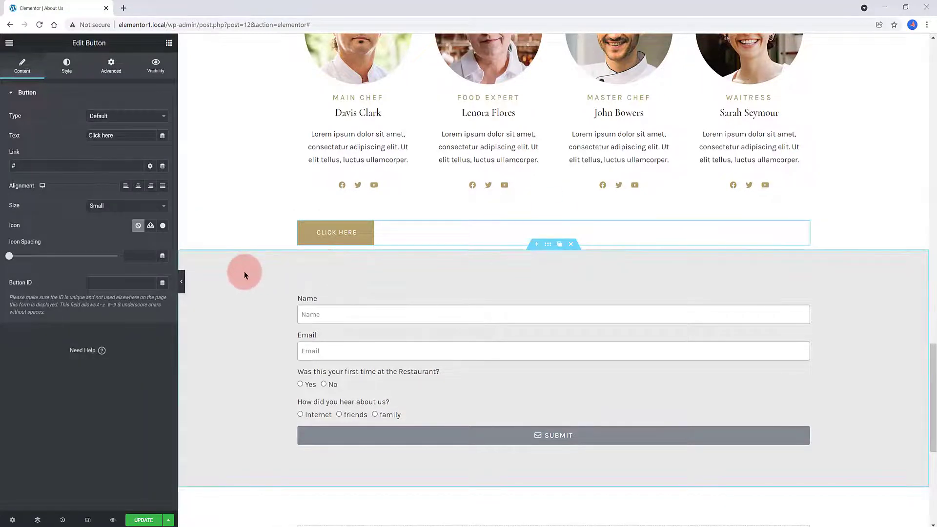
{"action": "left_click", "coordinate": [49, 136]}
{"action": "type", "text": "TAKE OUR SURVEY"}
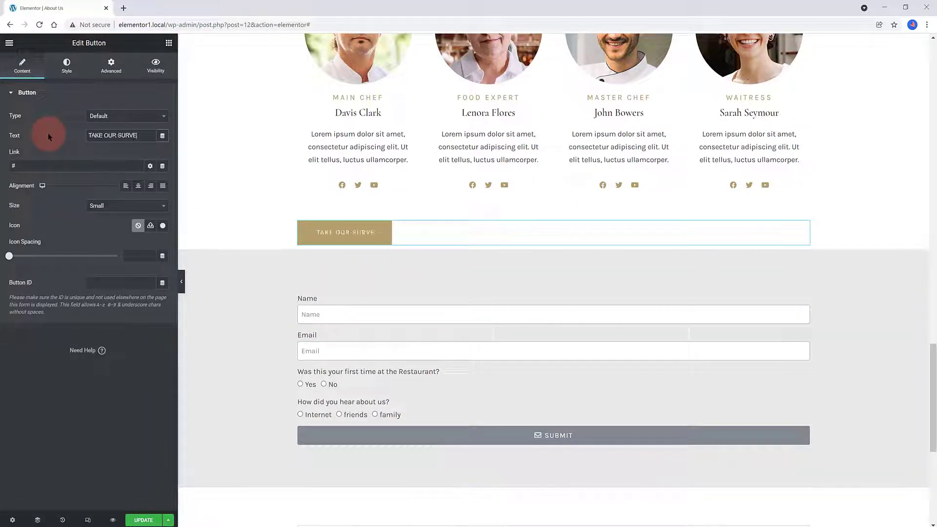
Give the button the Caret down icon and update the page
{"action": "left_click", "coordinate": [163, 226]}
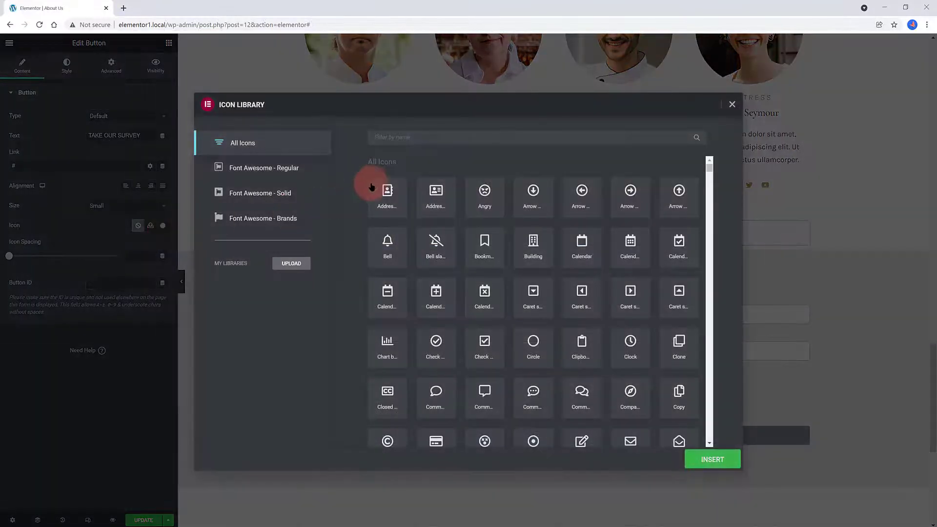
{"action": "type", "text": "caret"}
{"action": "left_click", "coordinate": [587, 195]}
{"action": "left_click", "coordinate": [727, 458]}
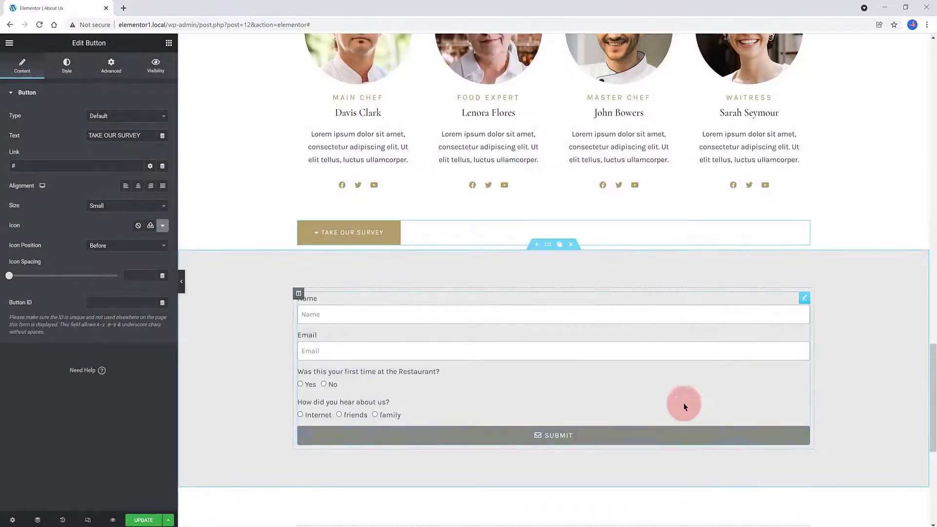
{"action": "left_click", "coordinate": [144, 520]}
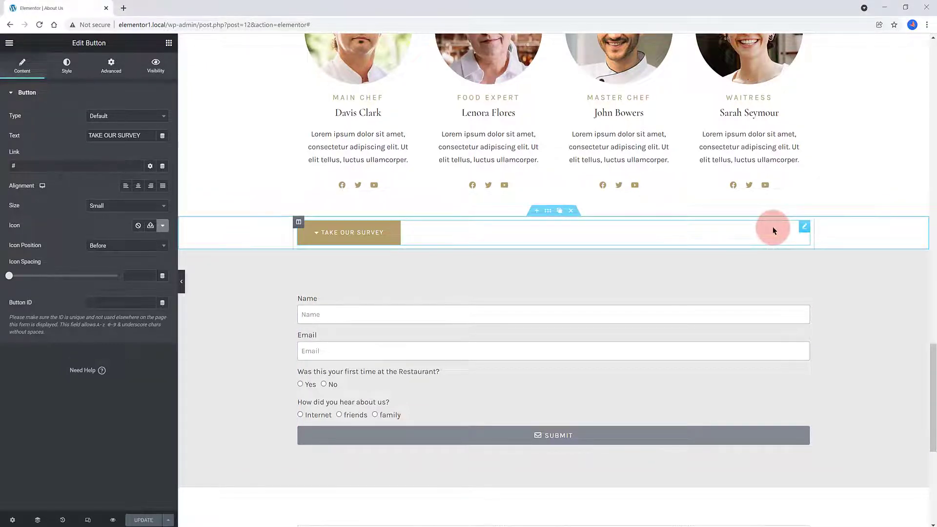
Set the TAKE OUR SURVEY button's CSS ID to mokk, then select the form section in the Navigator
{"action": "key", "text": "ctrl+i"}
{"action": "left_click", "coordinate": [111, 63]}
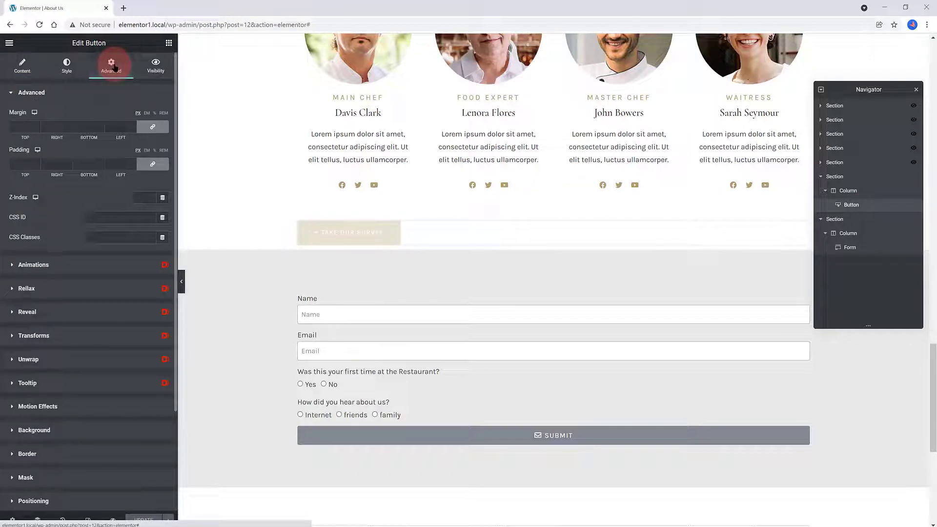
{"action": "left_click", "coordinate": [108, 216]}
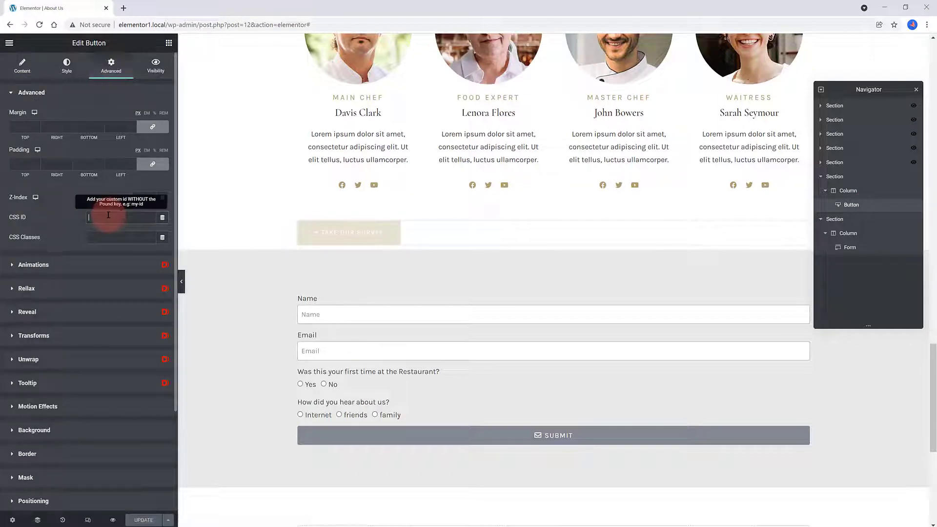
{"action": "type", "text": "mokk"}
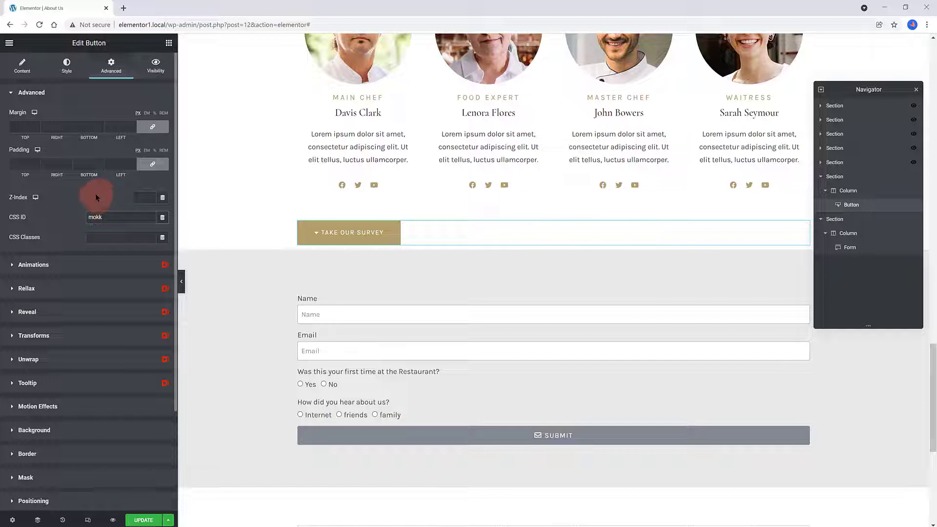
{"action": "left_click", "coordinate": [881, 219]}
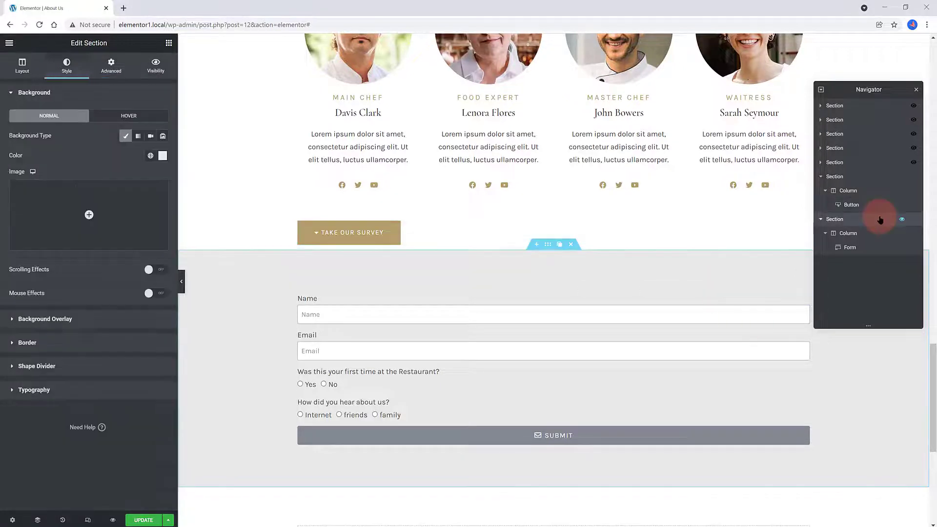
Switch on Visibility for the form section with Keep HTML enabled and Display mode Show
{"action": "left_click", "coordinate": [161, 66]}
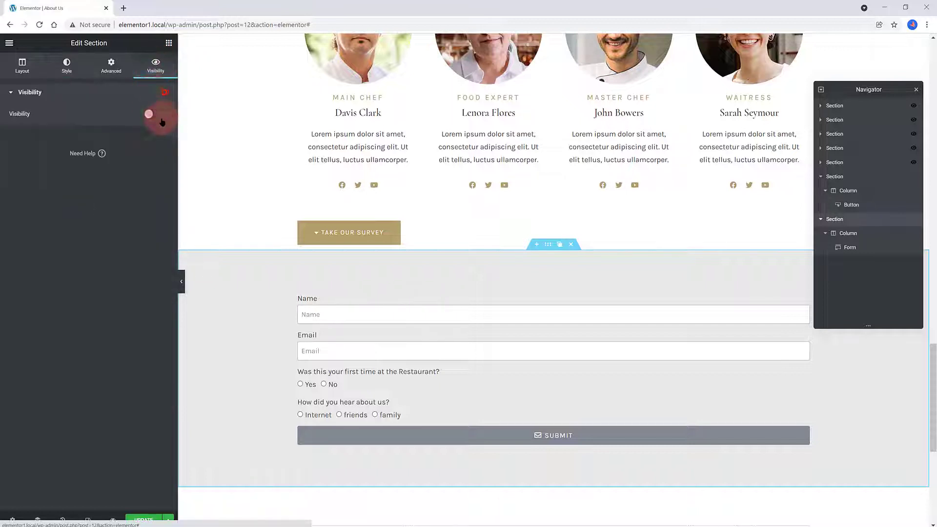
{"action": "left_click", "coordinate": [161, 115]}
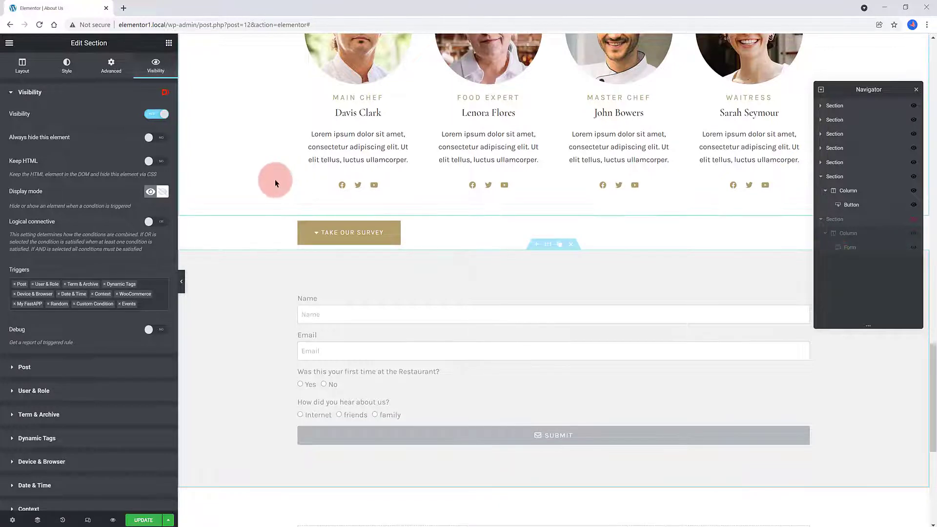
{"action": "left_click", "coordinate": [164, 162]}
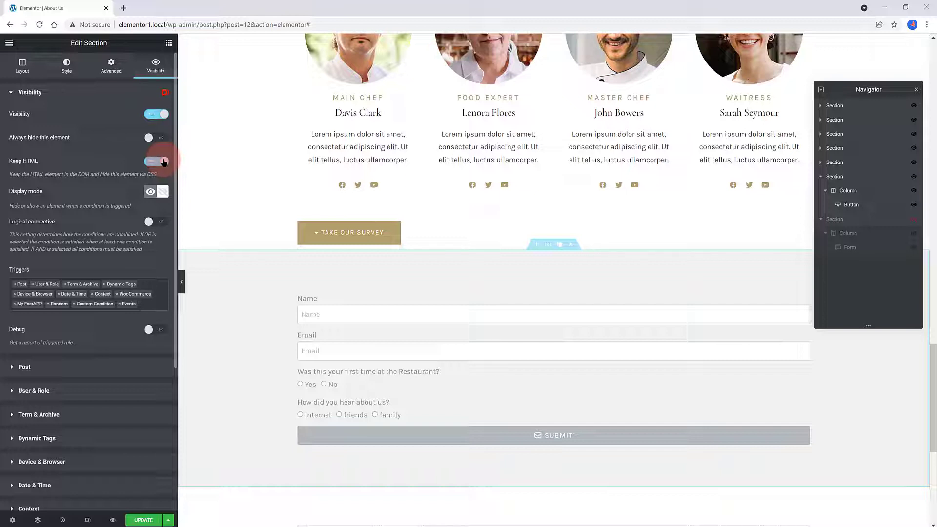
{"action": "left_click", "coordinate": [151, 192]}
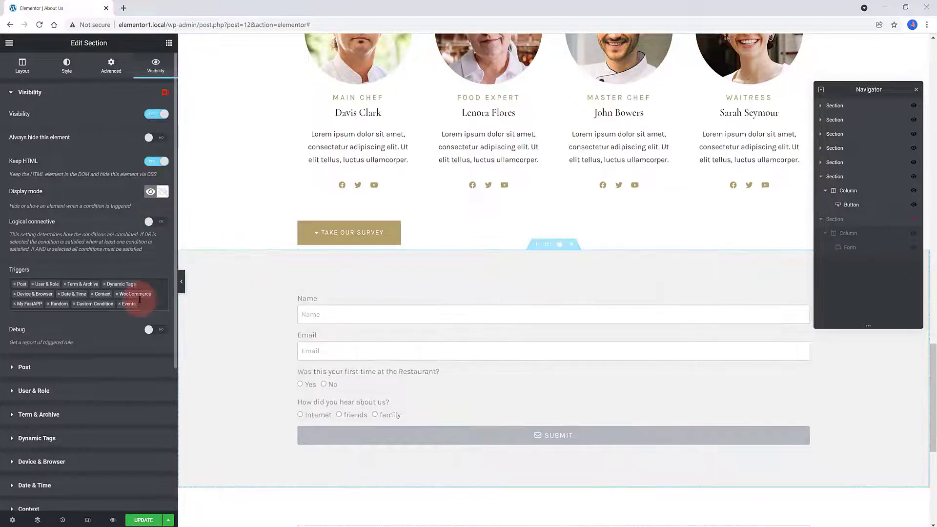
Clear the Term & Archive, Dynamic Tags, Device & Browser, Date & Time, Context, WooCommerce and My FastAPP triggers
{"action": "left_click", "coordinate": [124, 306]}
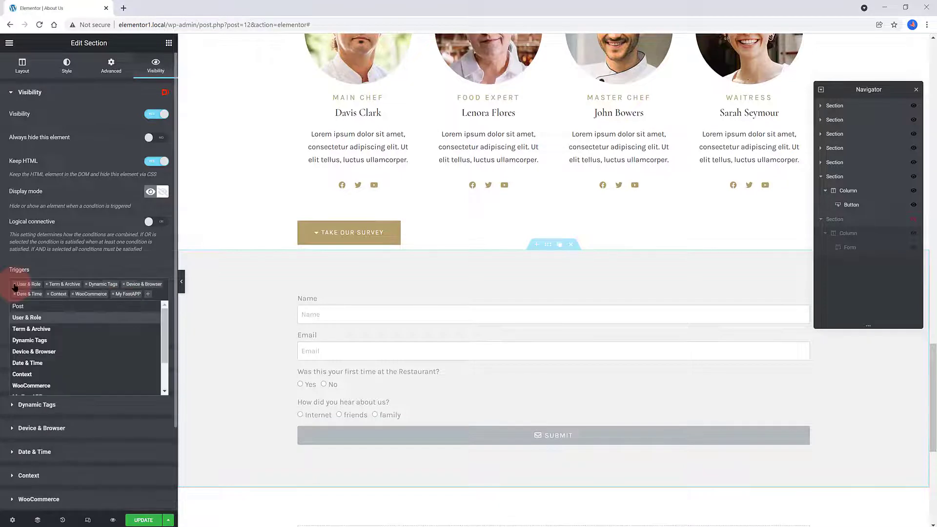
{"action": "left_click", "coordinate": [15, 285]}
{"action": "left_click", "coordinate": [15, 286]}
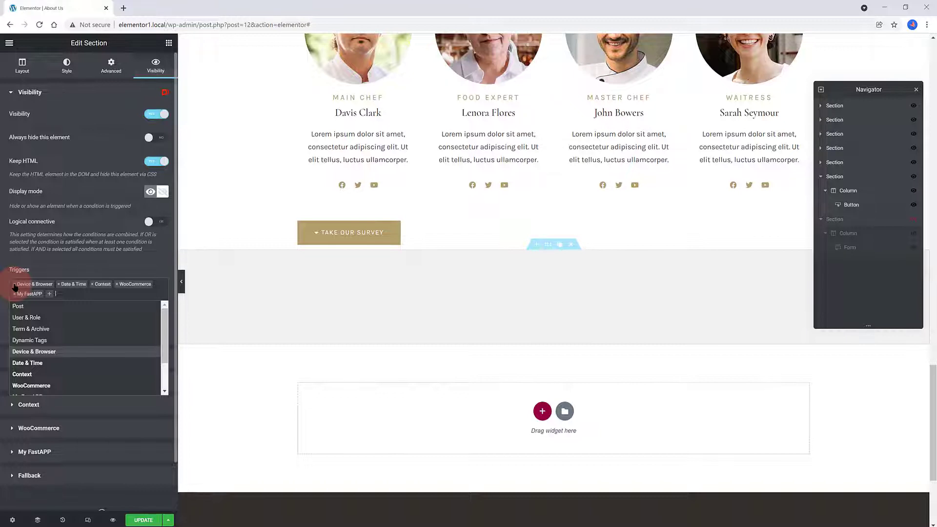
{"action": "left_click", "coordinate": [15, 286]}
{"action": "left_click", "coordinate": [15, 286]}
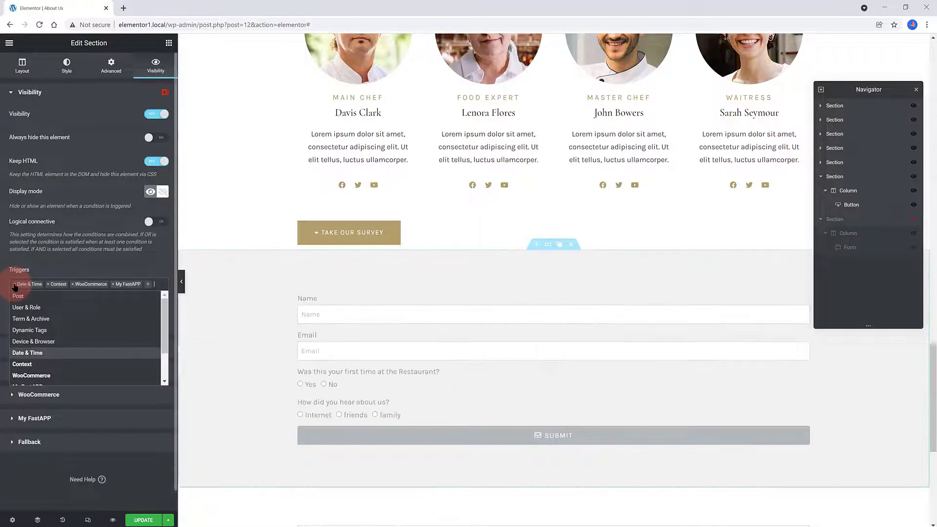
{"action": "left_click", "coordinate": [14, 286]}
{"action": "left_click", "coordinate": [15, 285]}
{"action": "left_click", "coordinate": [14, 286]}
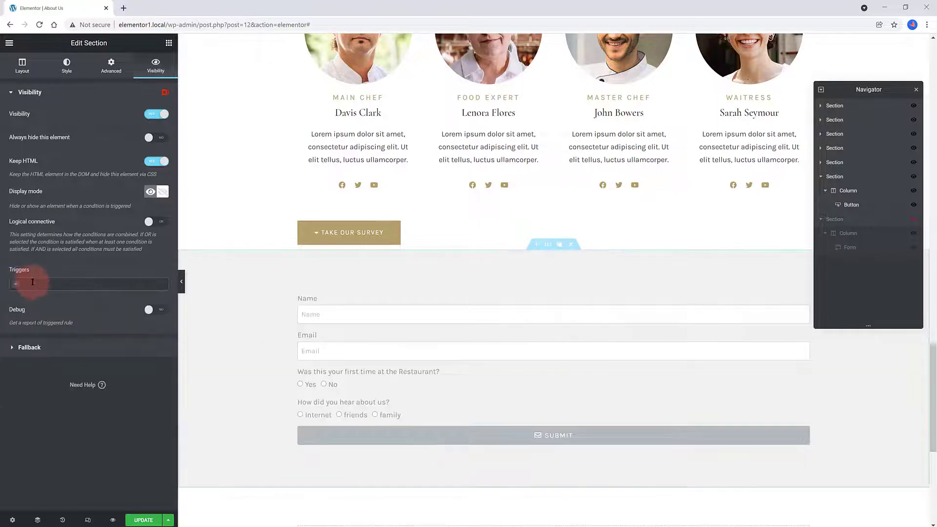
Search the trigger list for 'E' and add the Events trigger
{"action": "left_click", "coordinate": [32, 282]}
{"action": "type", "text": "E"}
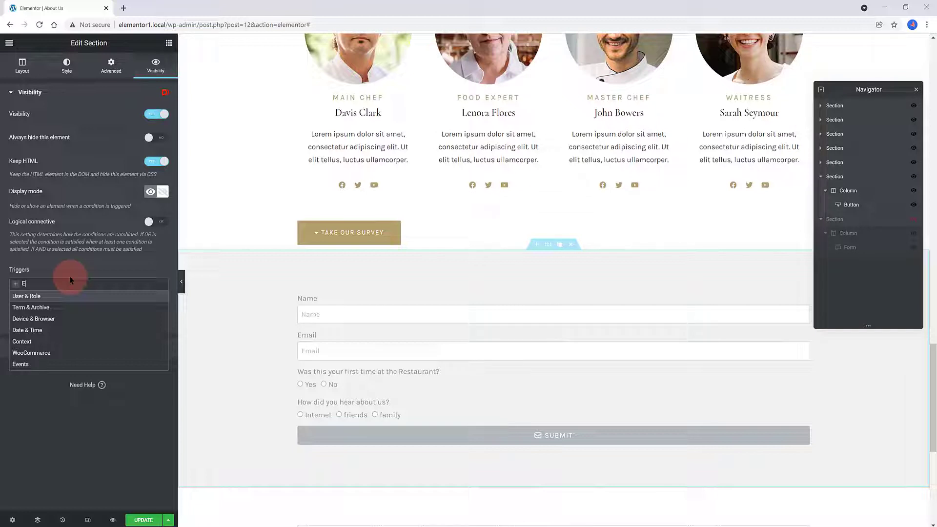
{"action": "left_click", "coordinate": [30, 364]}
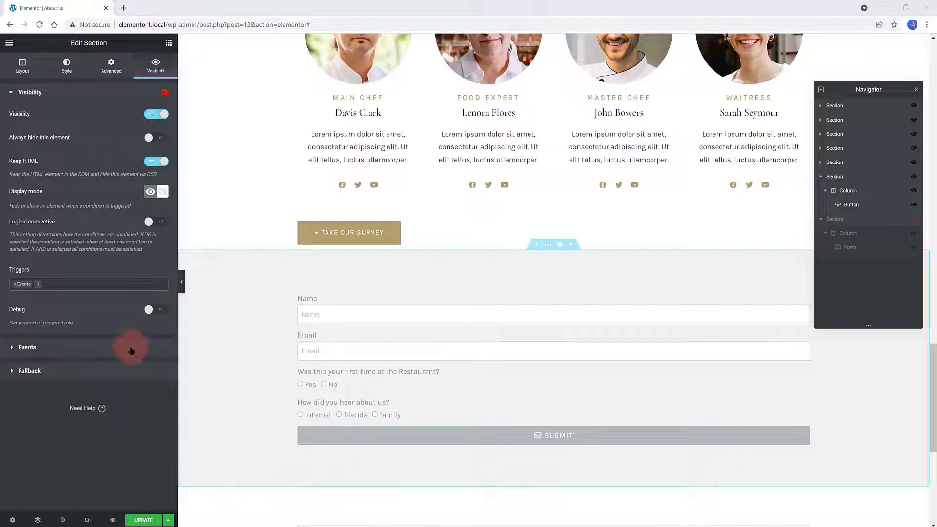
Set the Events trigger to mouseover on #mokk with Toggle on, and open the editor's main menu
{"action": "left_click", "coordinate": [11, 350]}
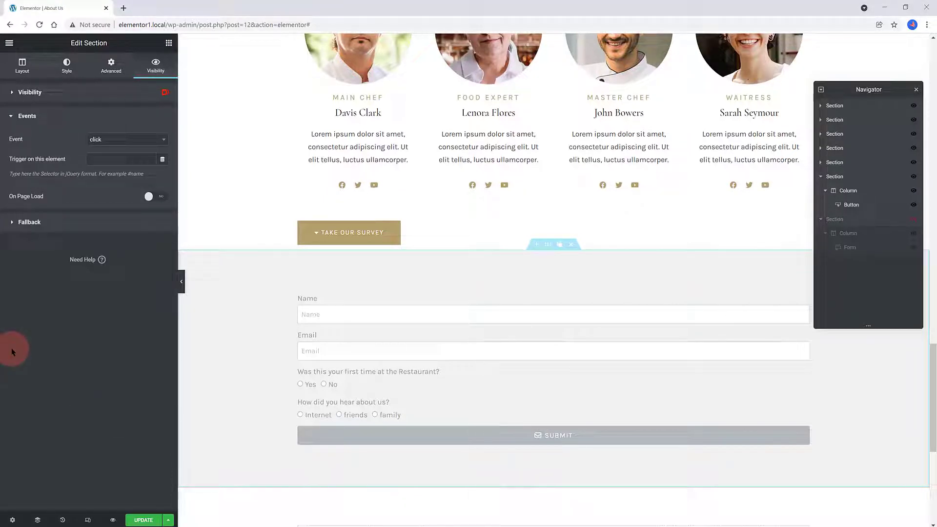
{"action": "left_click", "coordinate": [122, 140]}
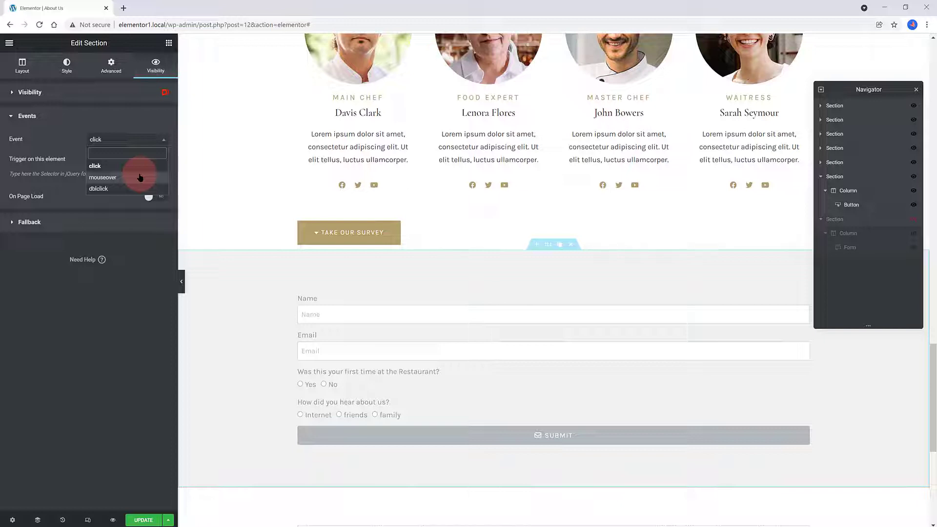
{"action": "left_click", "coordinate": [141, 177]}
{"action": "left_click", "coordinate": [110, 161]}
{"action": "type", "text": "#"}
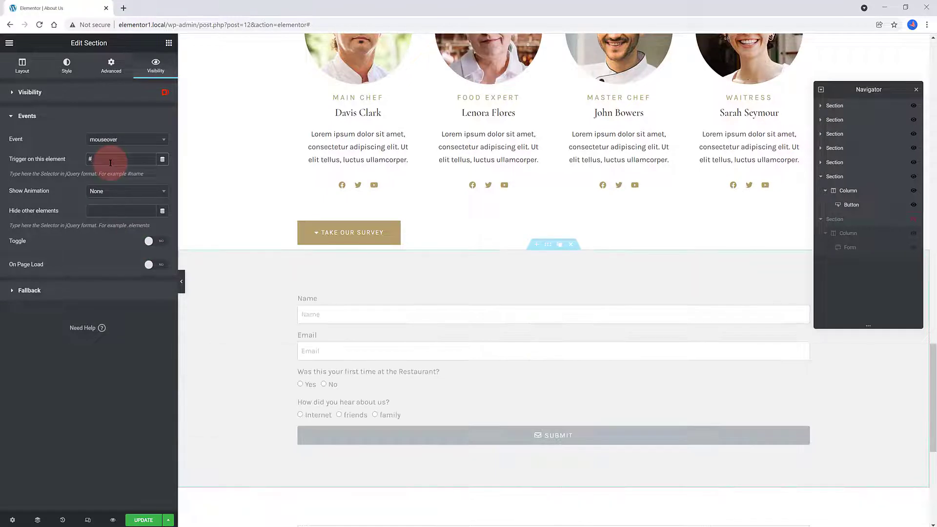
{"action": "type", "text": "mokk"}
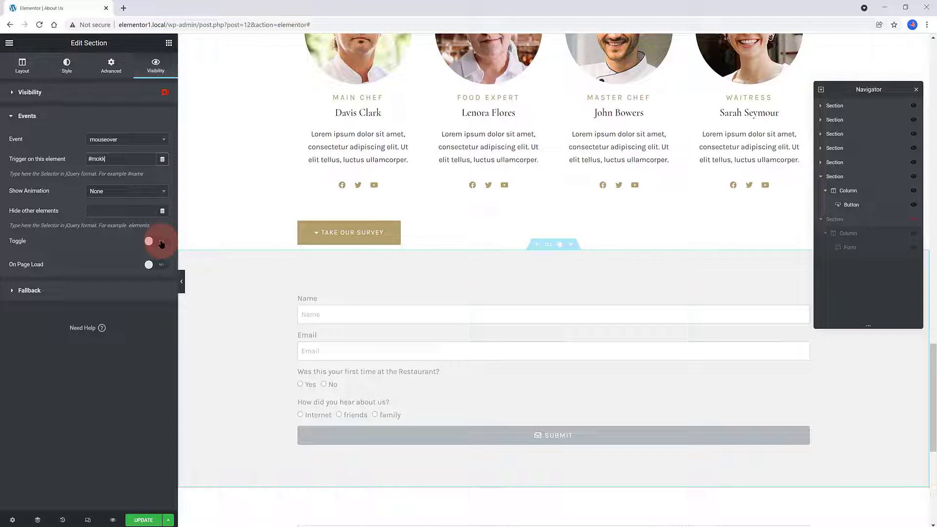
{"action": "left_click", "coordinate": [160, 242]}
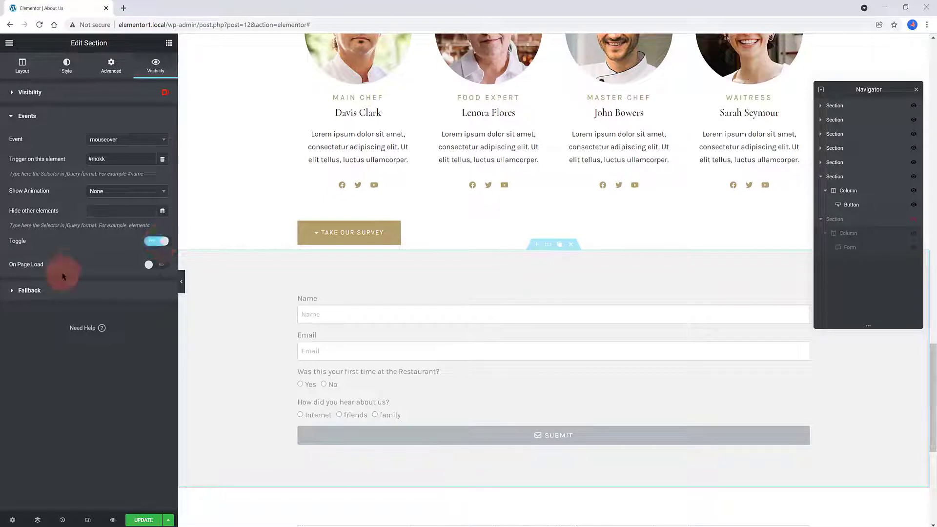
{"action": "left_click", "coordinate": [62, 289]}
{"action": "left_click", "coordinate": [9, 43]}
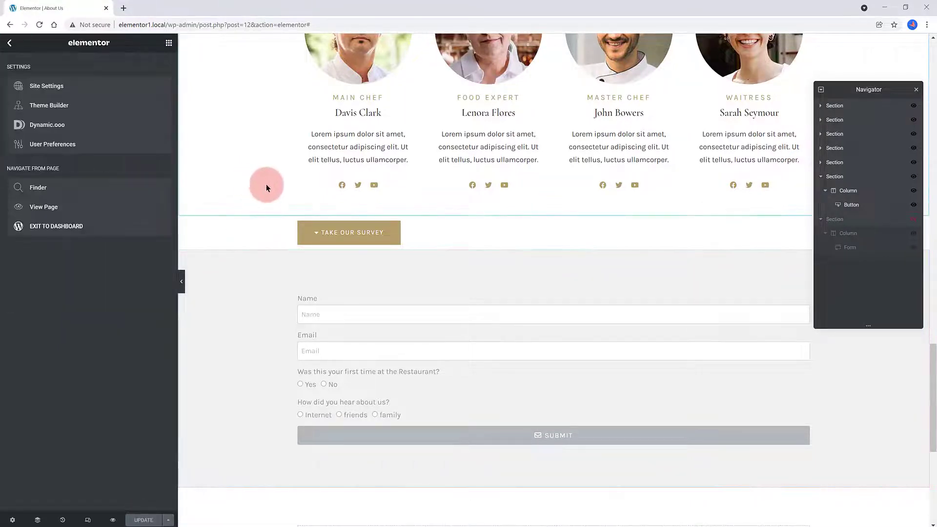
Search 'dashb' in the Finder to reach the WordPress Dashboard, then open the site's home page
{"action": "key", "text": "ctrl+e"}
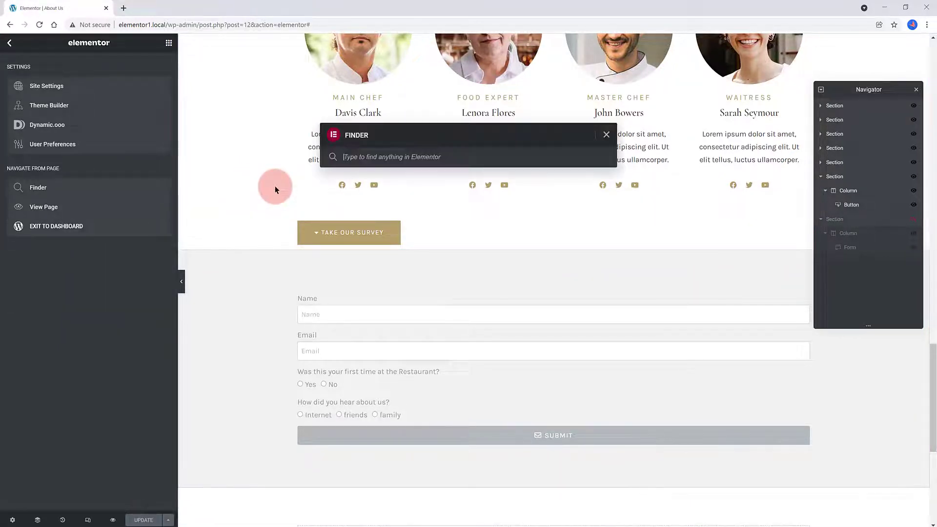
{"action": "type", "text": "dashb"}
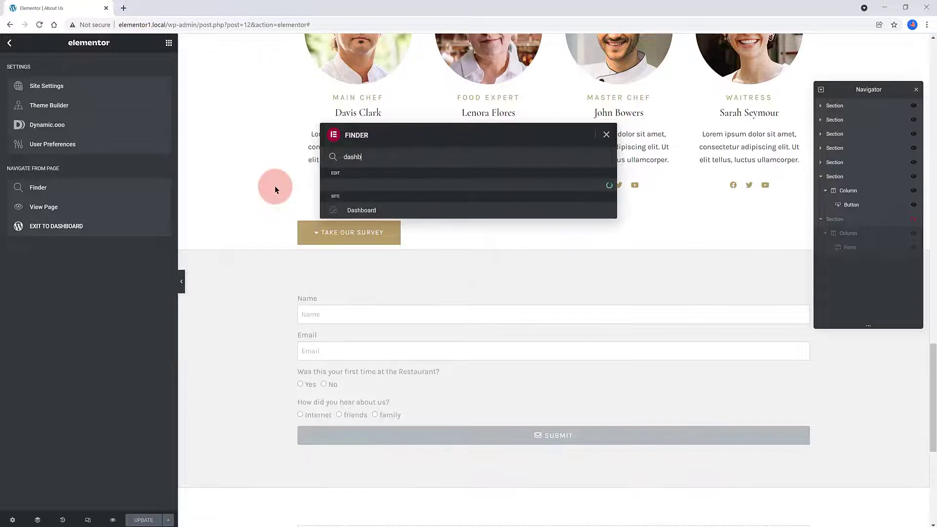
{"action": "left_click", "coordinate": [379, 217]}
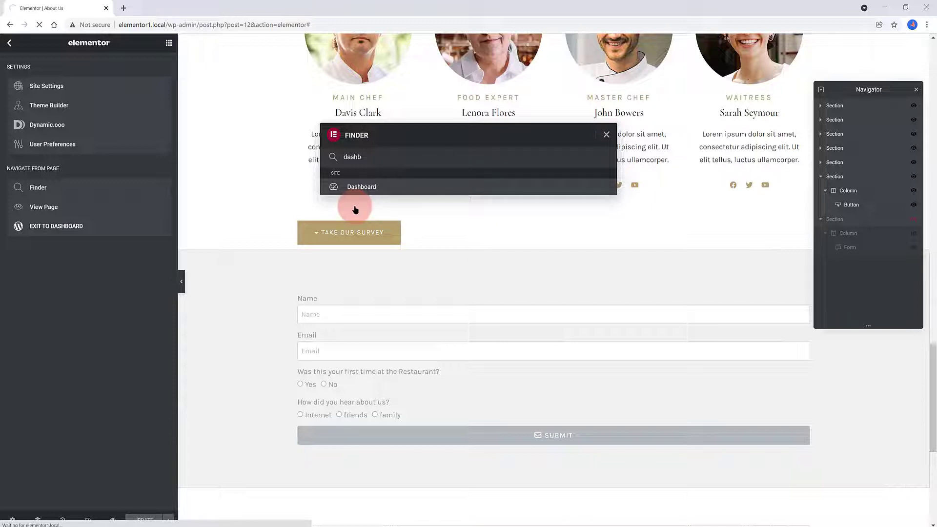
{"action": "left_click", "coordinate": [355, 209]}
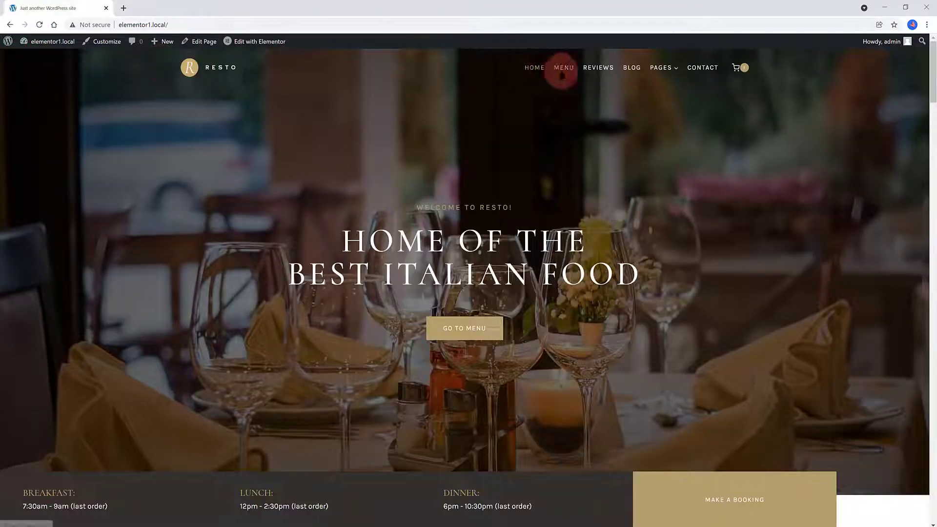
Open the About Us page and scroll down to the survey area
{"action": "mouse_move", "coordinate": [664, 67]}
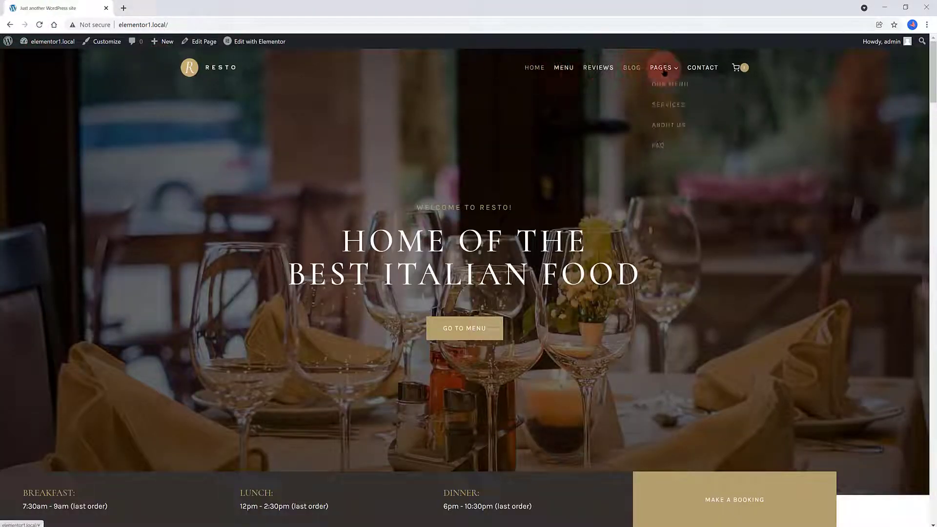
{"action": "left_click", "coordinate": [670, 129]}
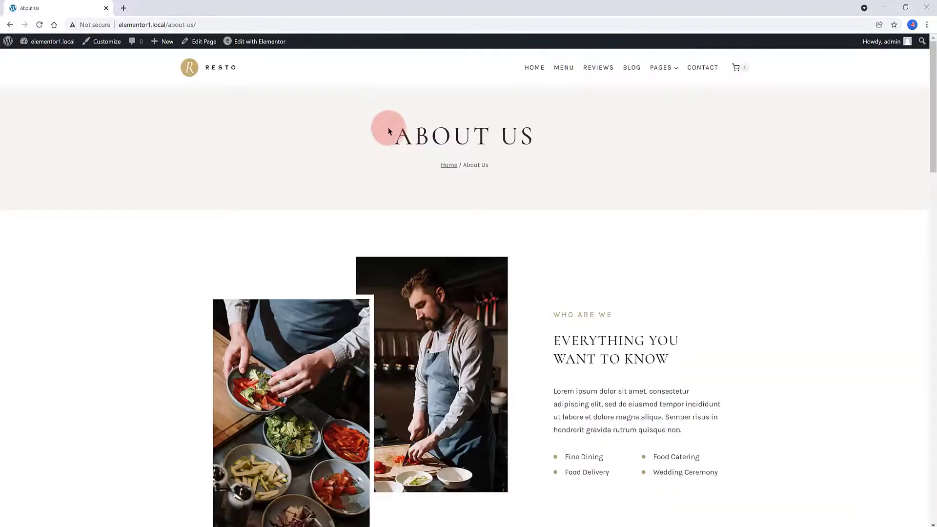
{"action": "scroll", "coordinate": [398, 136], "scroll_direction": "down", "scroll_amount": 7}
{"action": "scroll", "coordinate": [397, 136], "scroll_direction": "down", "scroll_amount": 15}
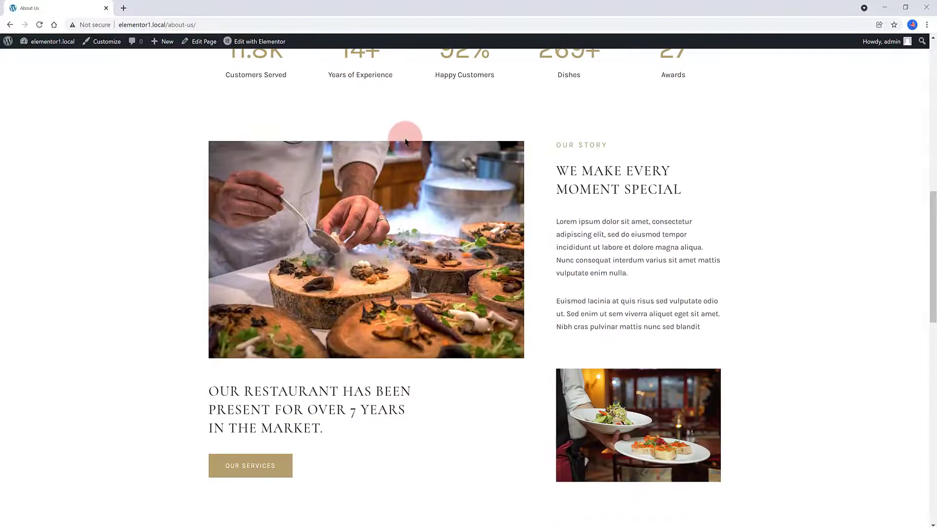
{"action": "scroll", "coordinate": [405, 139], "scroll_direction": "down", "scroll_amount": 3}
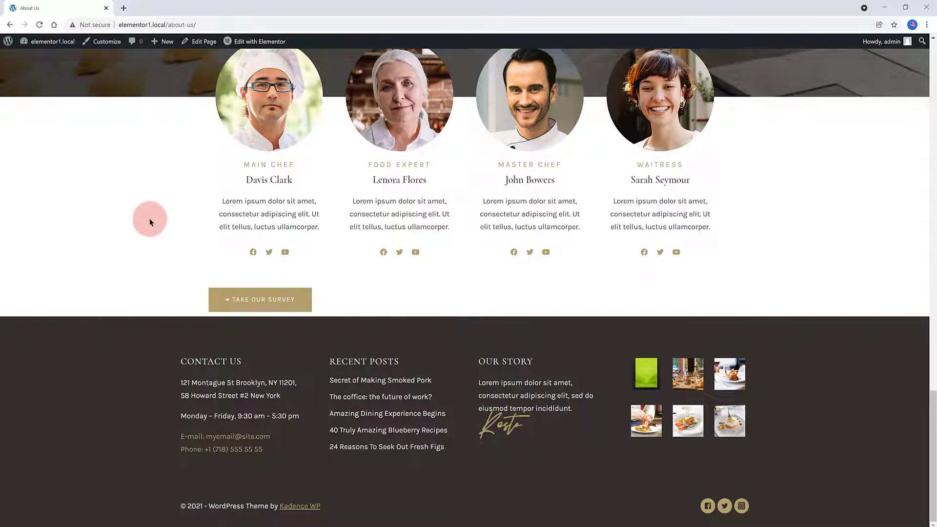
Click TAKE OUR SURVEY repeatedly to confirm the survey form shows and hides
{"action": "left_click", "coordinate": [214, 300]}
{"action": "left_click", "coordinate": [222, 300]}
{"action": "left_click", "coordinate": [226, 301]}
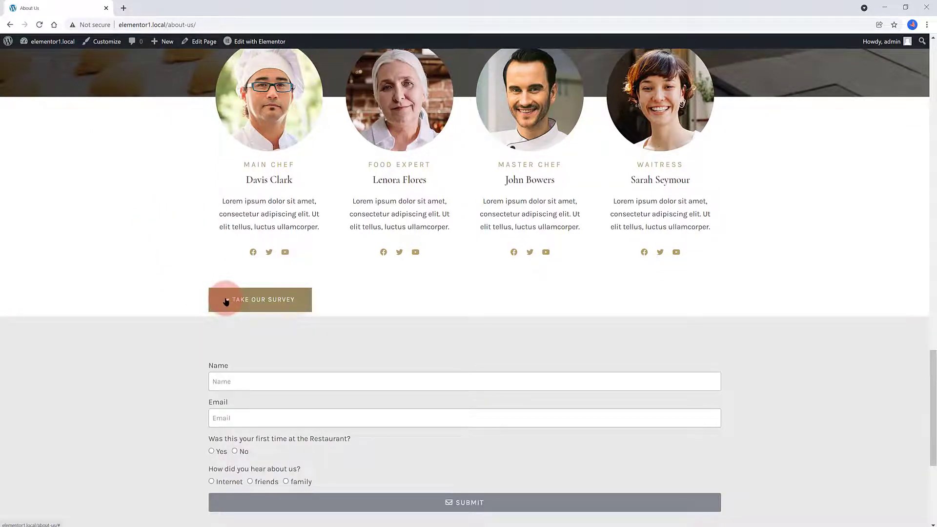
{"action": "left_click", "coordinate": [226, 301]}
{"action": "left_click", "coordinate": [225, 294]}
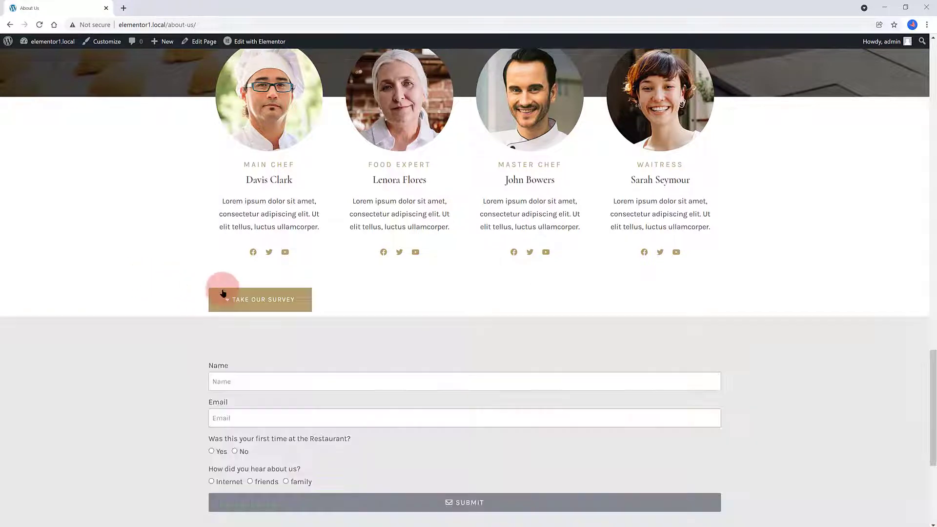
{"action": "left_click", "coordinate": [224, 294]}
{"action": "left_click", "coordinate": [233, 300]}
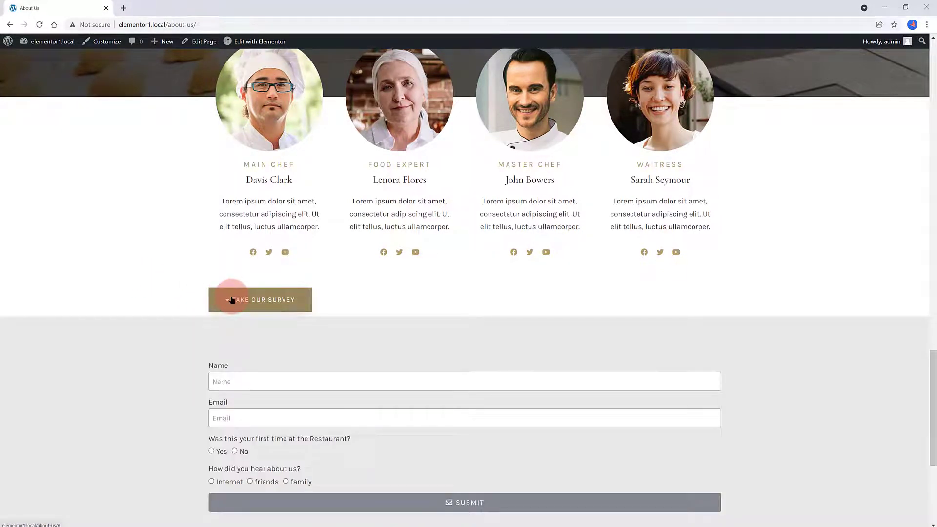
{"action": "left_click", "coordinate": [233, 300]}
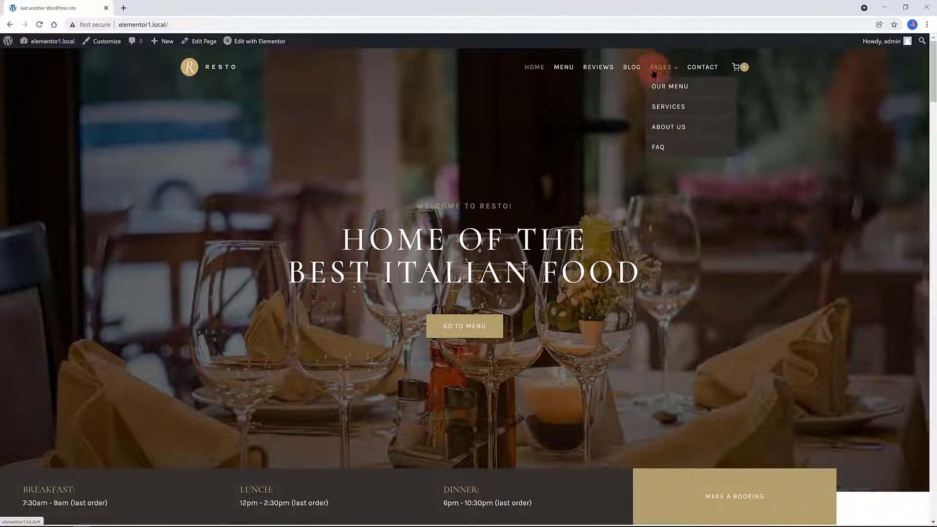
Open the Services page and scroll through it to review its content
{"action": "left_click", "coordinate": [661, 107]}
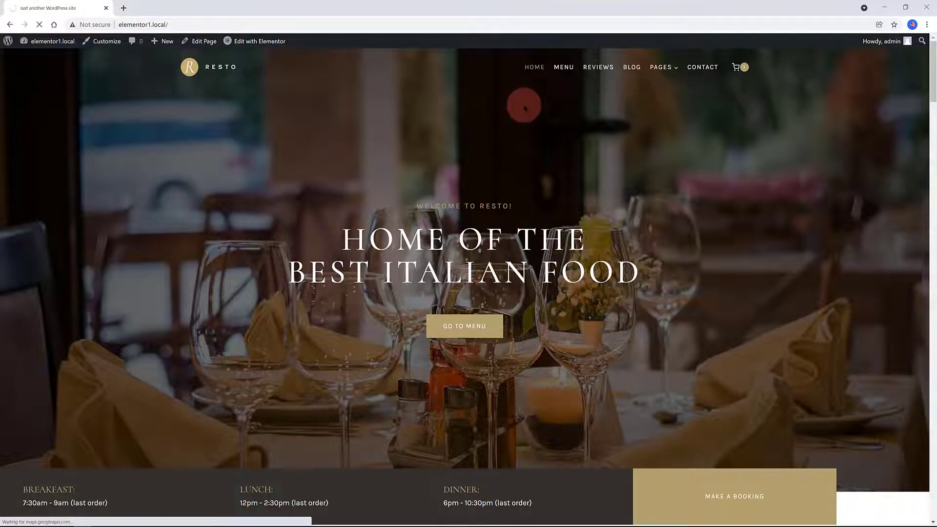
{"action": "scroll", "coordinate": [290, 118], "scroll_direction": "down", "scroll_amount": 1}
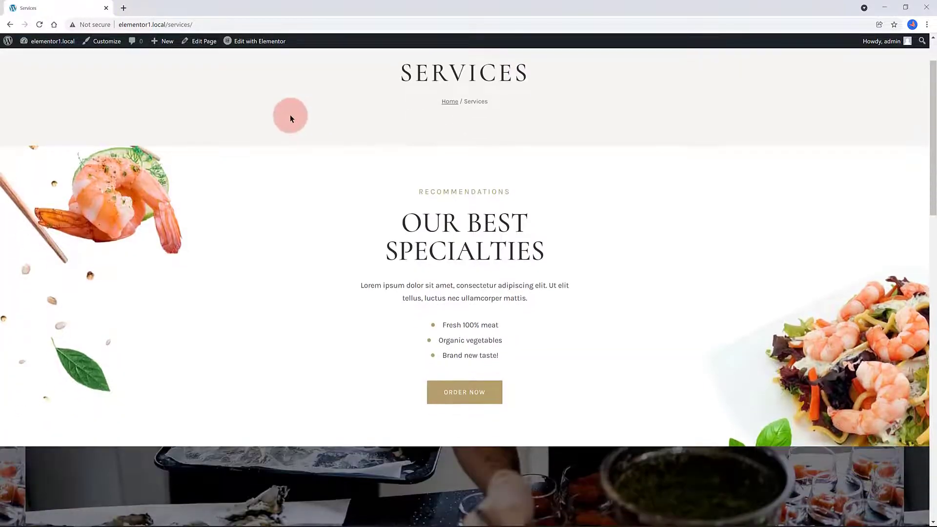
{"action": "scroll", "coordinate": [288, 113], "scroll_direction": "up", "scroll_amount": 1}
{"action": "scroll", "coordinate": [287, 111], "scroll_direction": "down", "scroll_amount": 4}
{"action": "scroll", "coordinate": [287, 111], "scroll_direction": "down", "scroll_amount": 6}
{"action": "scroll", "coordinate": [287, 111], "scroll_direction": "down", "scroll_amount": 10}
{"action": "scroll", "coordinate": [287, 111], "scroll_direction": "up", "scroll_amount": 9}
{"action": "scroll", "coordinate": [287, 112], "scroll_direction": "up", "scroll_amount": 5}
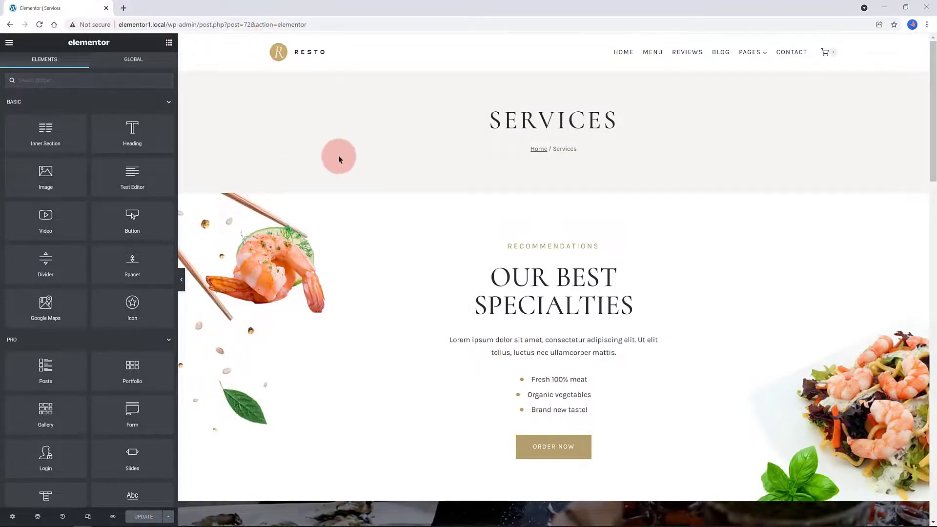
Select the ORDER NOW button and enter 'best' as its CSS ID under Advanced
{"action": "scroll", "coordinate": [338, 155], "scroll_direction": "down", "scroll_amount": 4}
{"action": "scroll", "coordinate": [338, 159], "scroll_direction": "down", "scroll_amount": 3}
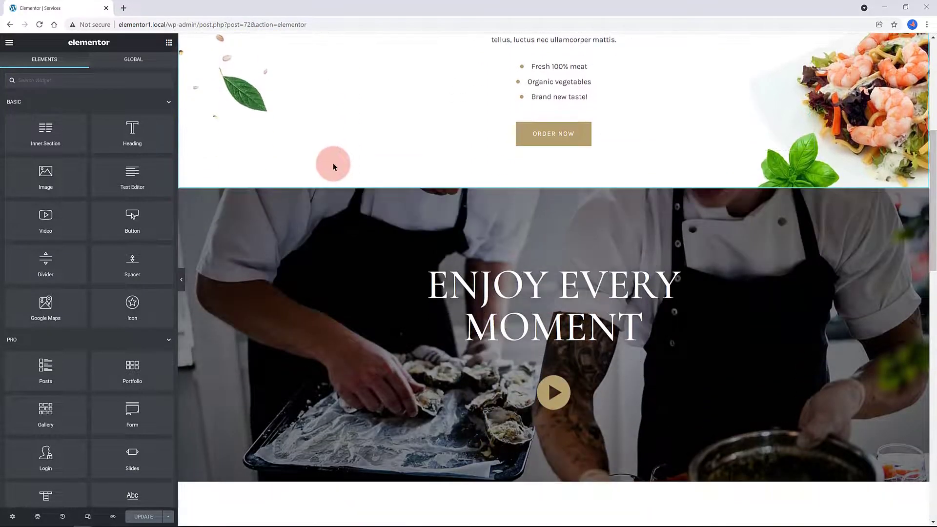
{"action": "left_click", "coordinate": [557, 137]}
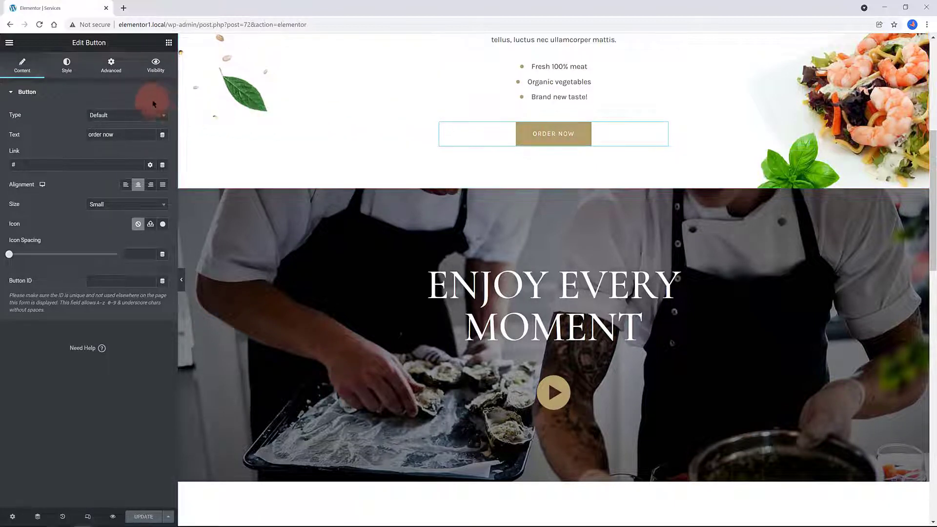
{"action": "left_click", "coordinate": [112, 65]}
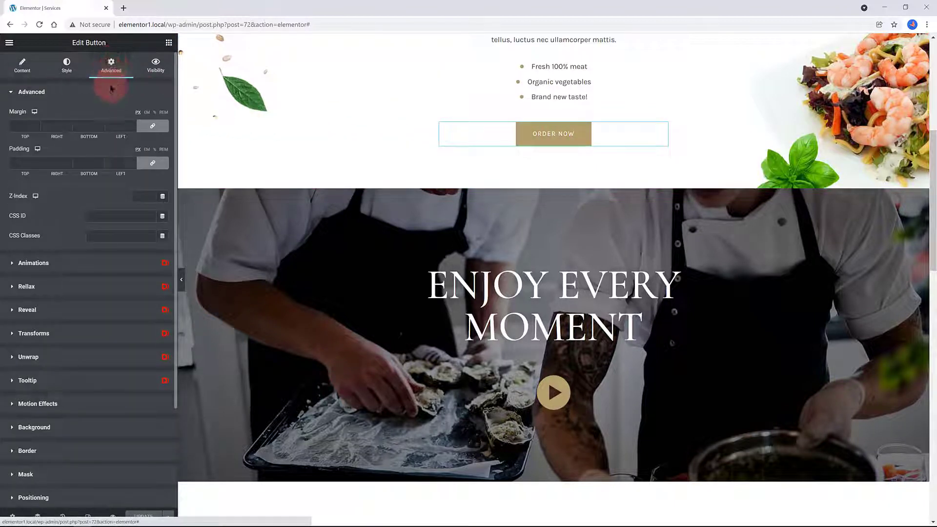
{"action": "left_click", "coordinate": [105, 214]}
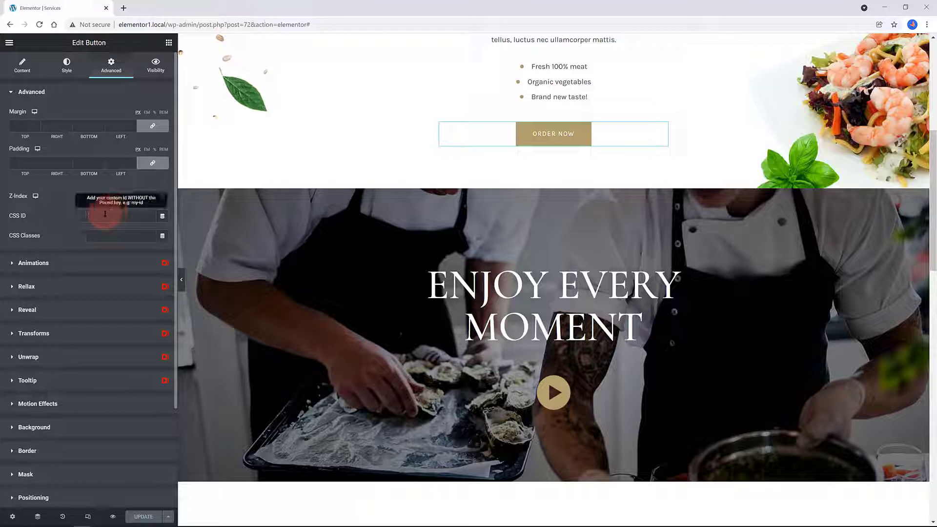
{"action": "type", "text": "bes"}
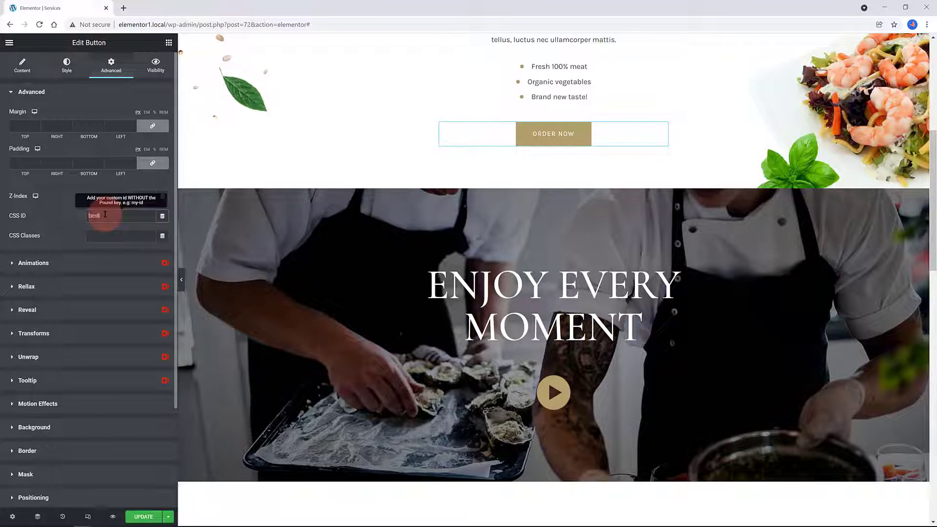
{"action": "type", "text": "t"}
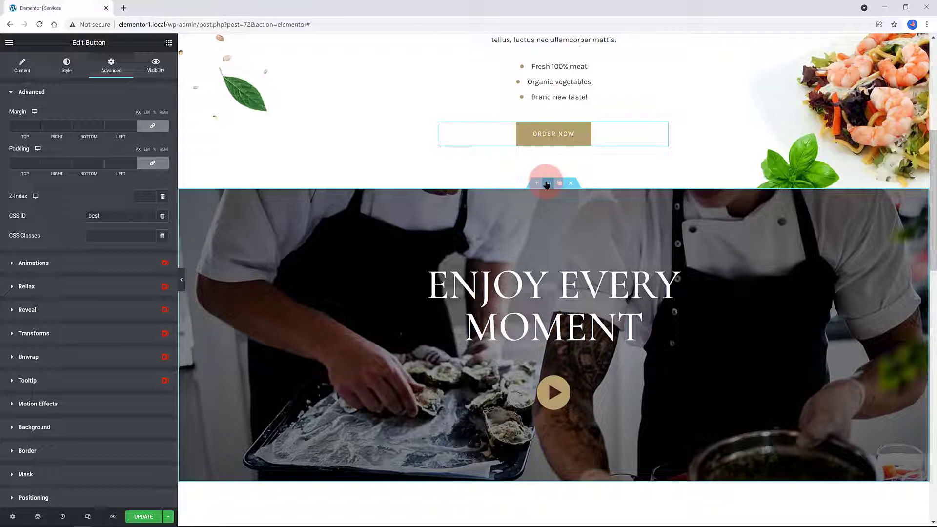
Enable visibility control on the Enjoy Every Moment section, set it to hide, and add an Events trigger
{"action": "left_click", "coordinate": [547, 184]}
{"action": "left_click", "coordinate": [156, 65]}
{"action": "left_click", "coordinate": [157, 113]}
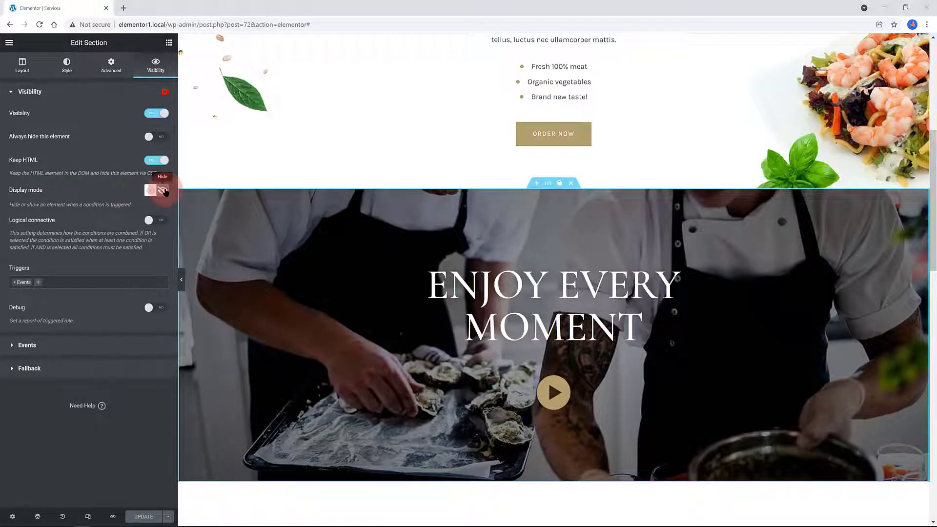
{"action": "left_click", "coordinate": [164, 191]}
{"action": "left_click", "coordinate": [14, 282]}
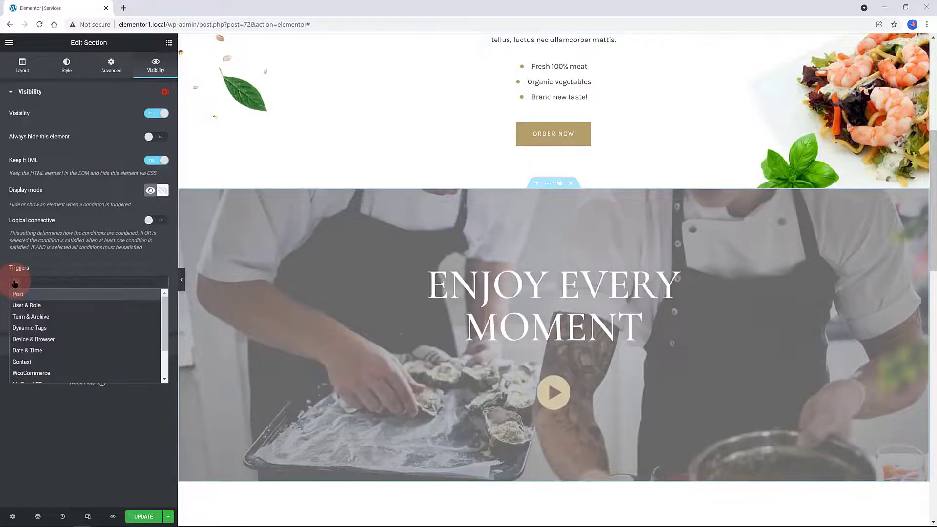
{"action": "left_click", "coordinate": [40, 277]}
{"action": "left_click", "coordinate": [40, 283]}
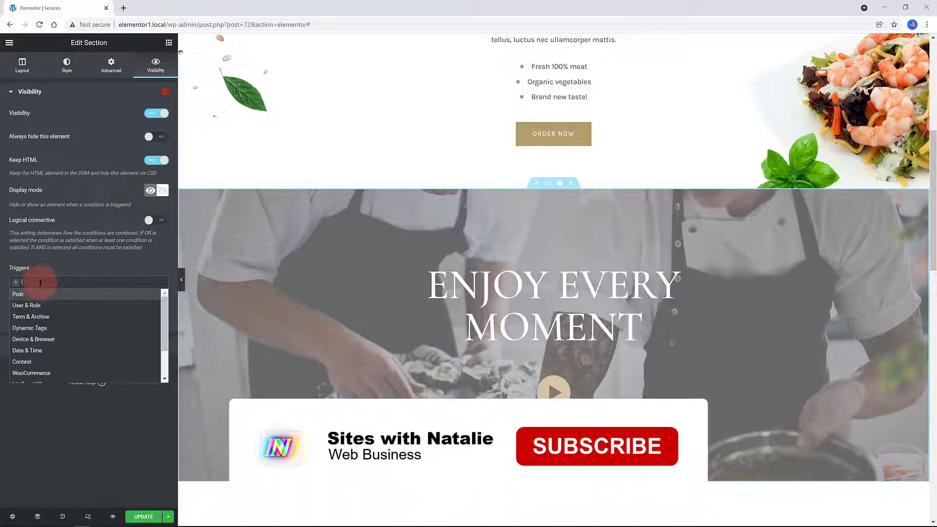
{"action": "type", "text": "Events"}
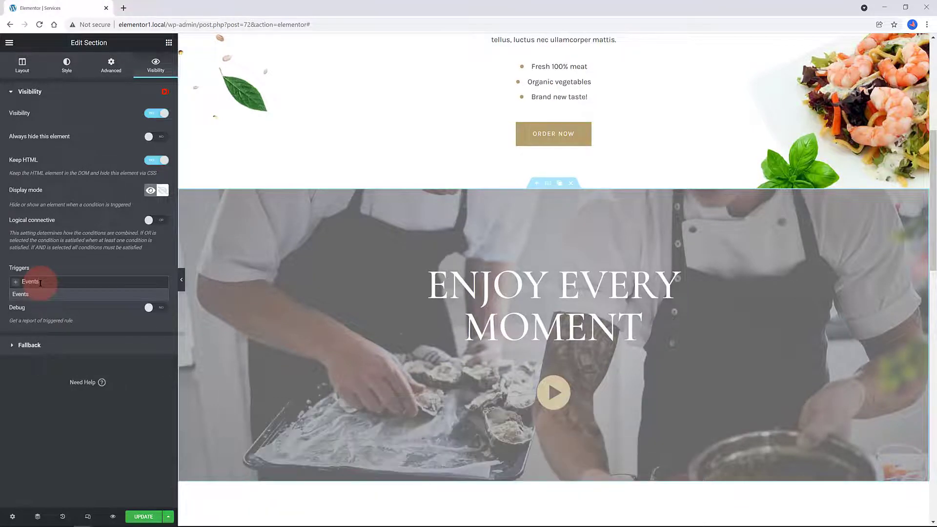
{"action": "left_click", "coordinate": [24, 294]}
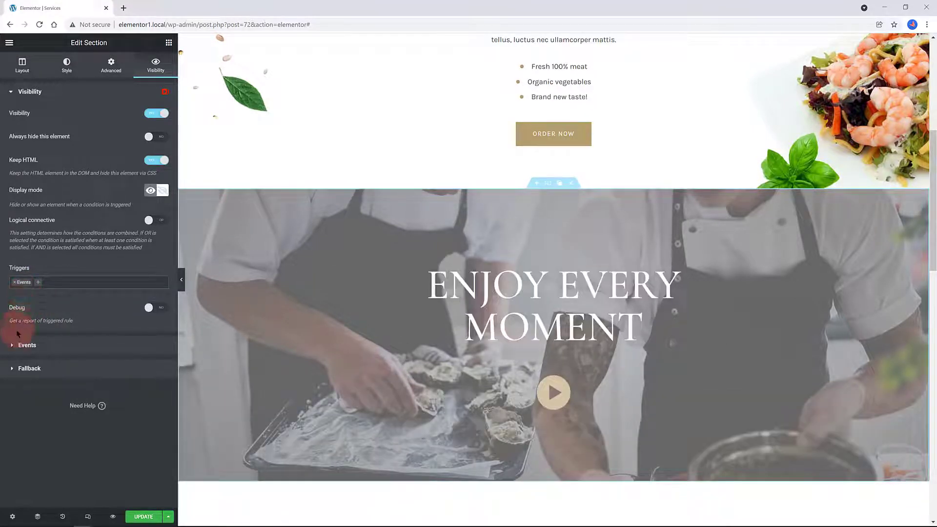
Set the Events trigger to click on #best with Toggle on, and save the page
{"action": "left_click", "coordinate": [15, 345]}
{"action": "left_click", "coordinate": [111, 138]}
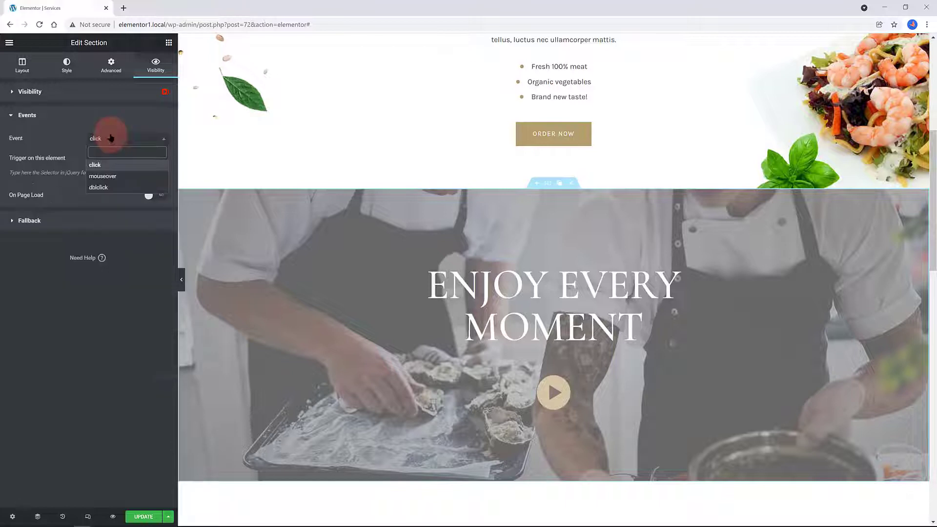
{"action": "left_click", "coordinate": [96, 166]}
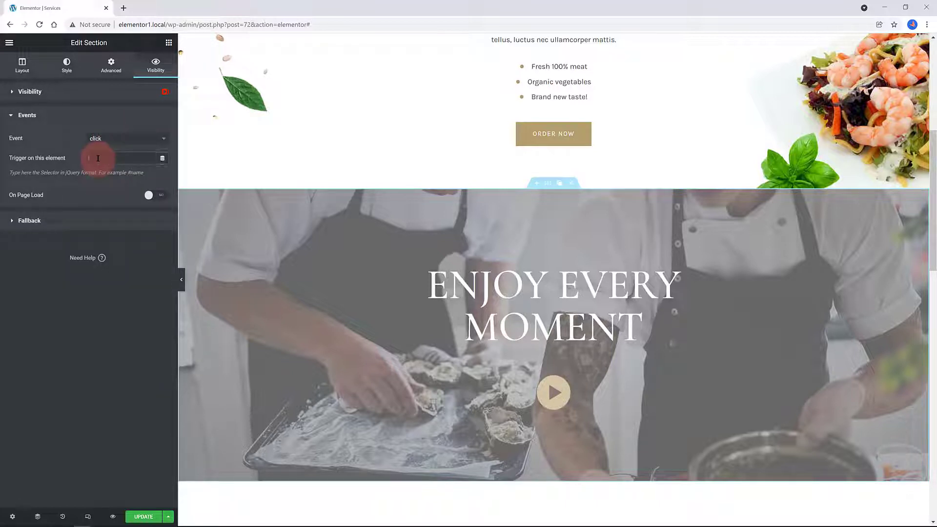
{"action": "type", "text": "#"}
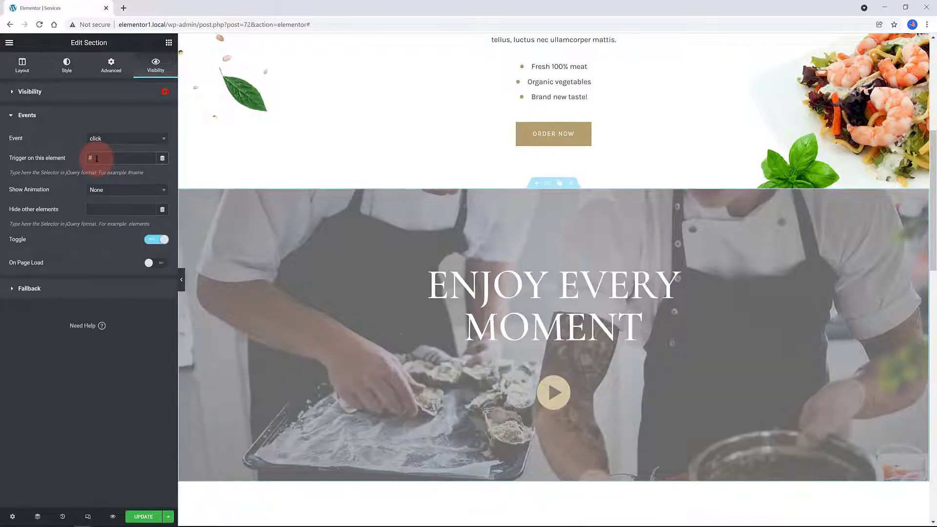
{"action": "type", "text": "best"}
{"action": "left_click", "coordinate": [155, 240]}
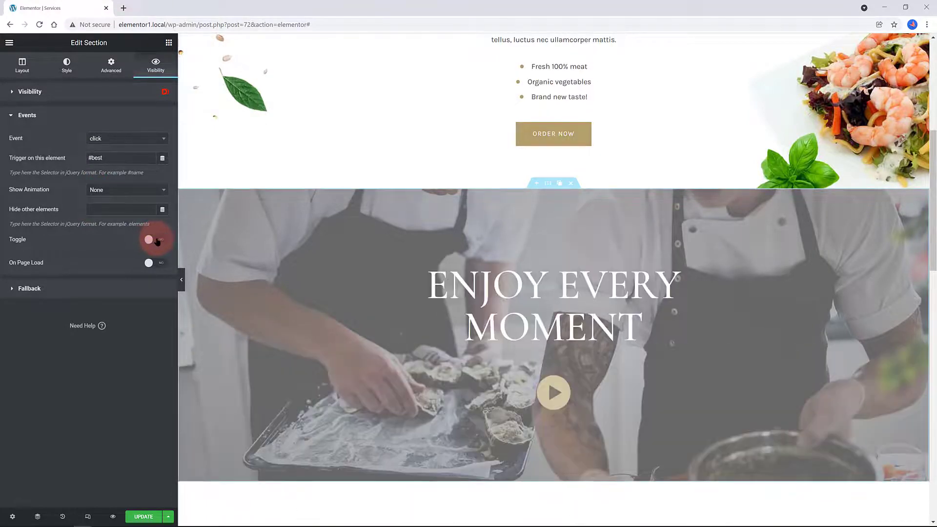
{"action": "left_click", "coordinate": [155, 239]}
{"action": "left_click", "coordinate": [143, 517]}
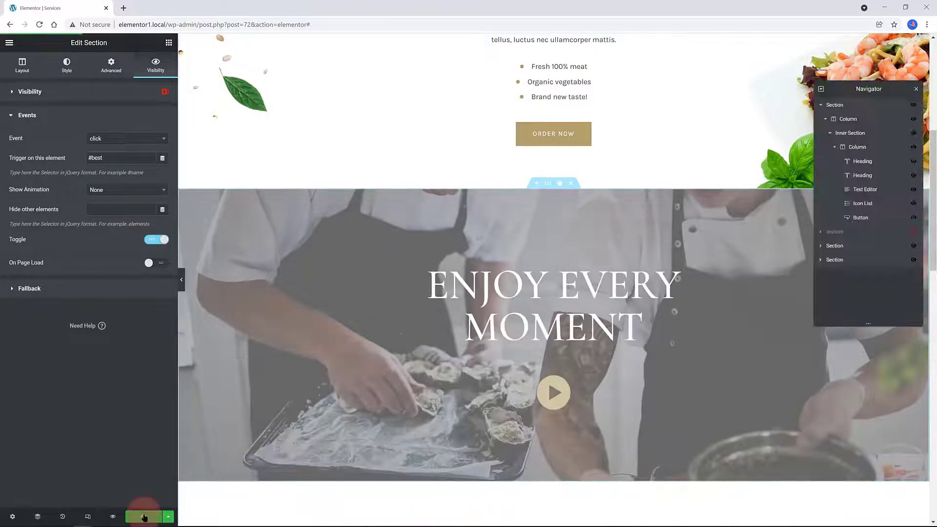
{"action": "key", "text": "ctrl+e"}
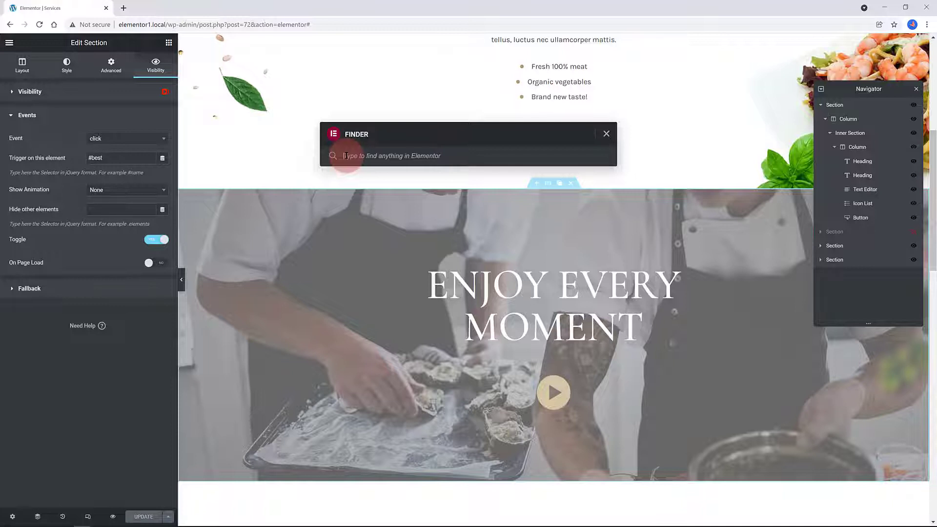
Search 'dashboard' in the Finder and go to the WordPress Dashboard
{"action": "type", "text": "dashboard"}
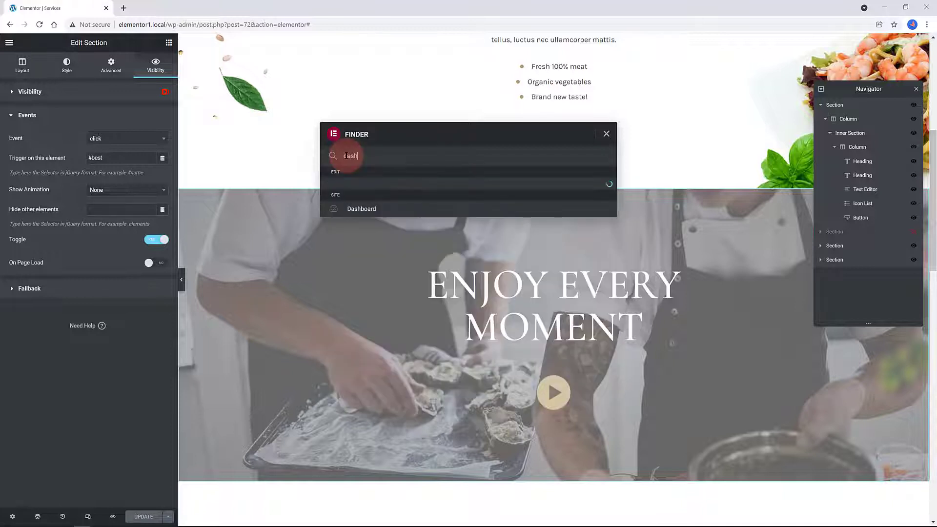
{"action": "left_click", "coordinate": [364, 210]}
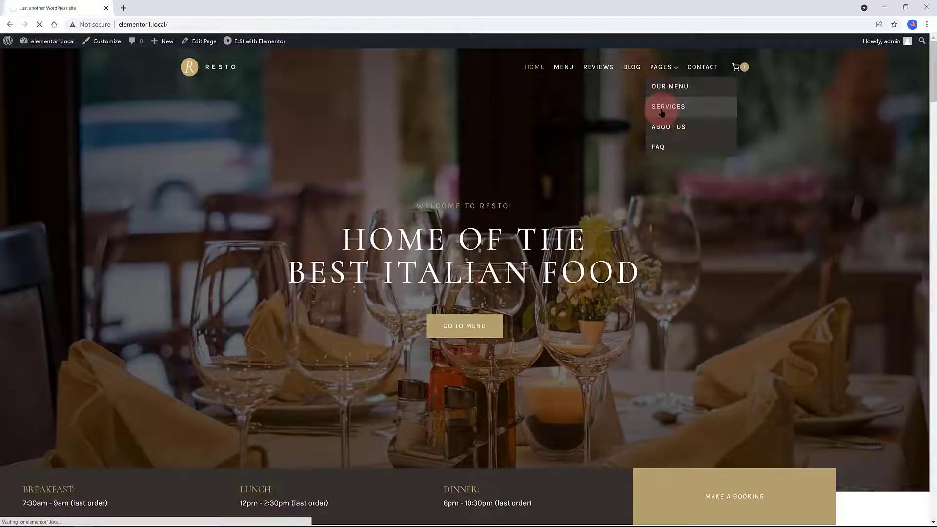
On the live Services page, check that ORDER NOW reveals and then hides the video section
{"action": "left_click", "coordinate": [654, 107]}
{"action": "scroll", "coordinate": [666, 127], "scroll_direction": "down", "scroll_amount": 3}
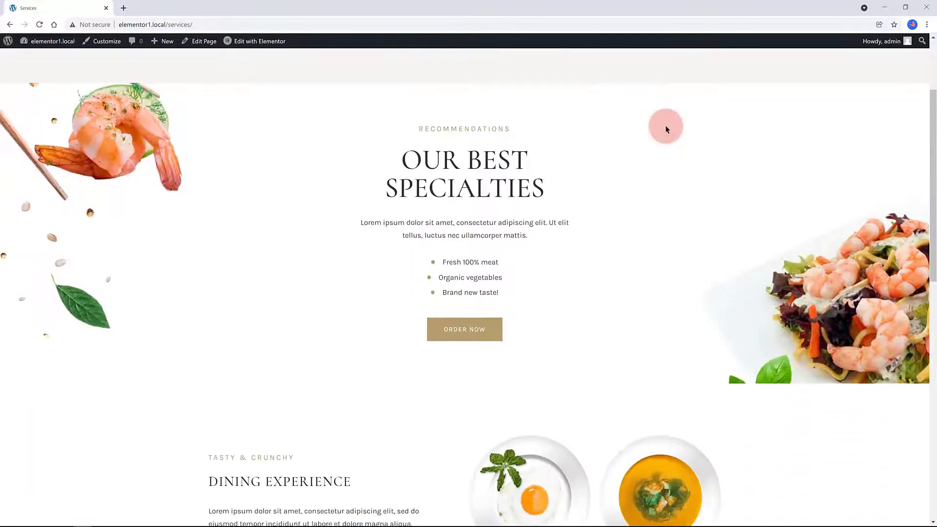
{"action": "scroll", "coordinate": [667, 130], "scroll_direction": "down", "scroll_amount": 2}
{"action": "scroll", "coordinate": [666, 127], "scroll_direction": "down", "scroll_amount": 4}
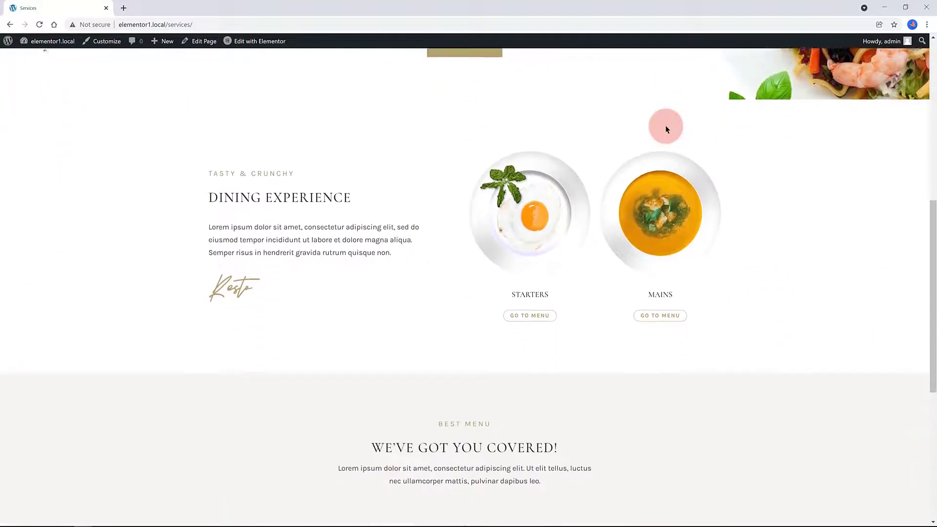
{"action": "scroll", "coordinate": [666, 125], "scroll_direction": "up", "scroll_amount": 6}
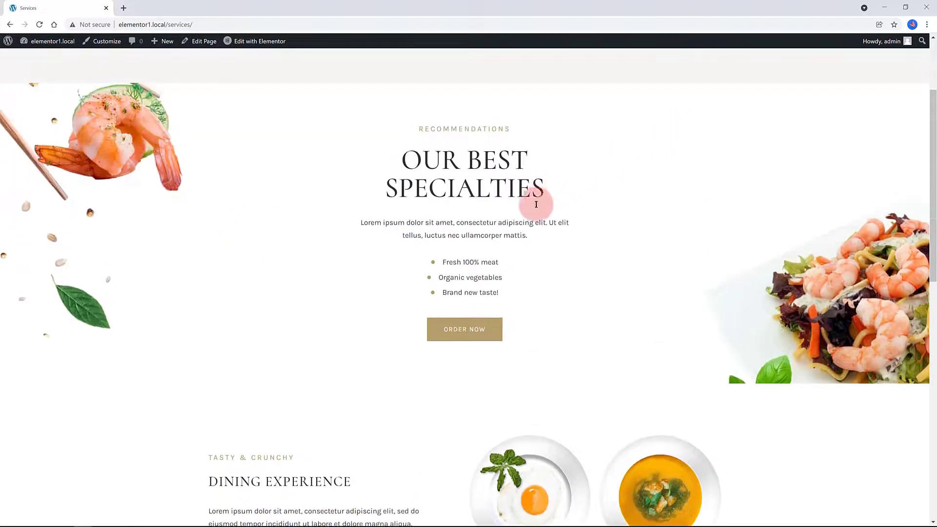
{"action": "left_click", "coordinate": [475, 327]}
{"action": "scroll", "coordinate": [539, 292], "scroll_direction": "down", "scroll_amount": 7}
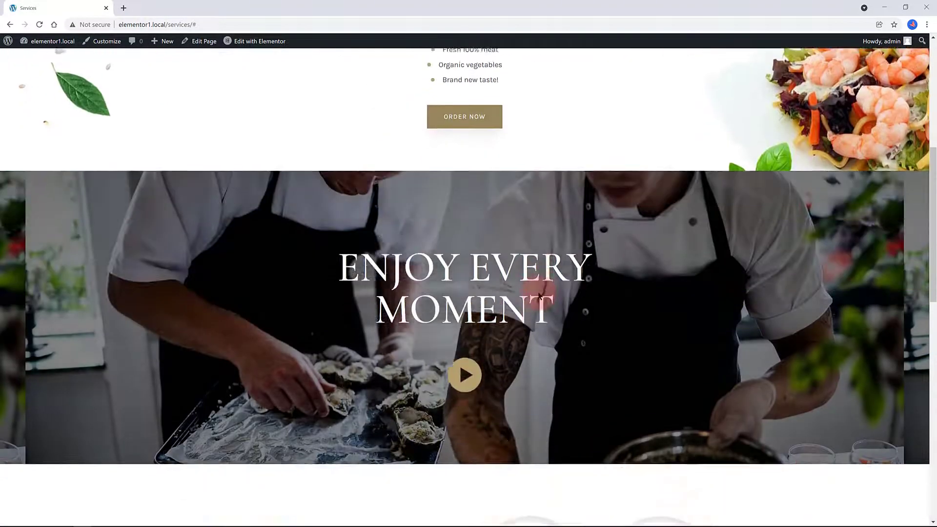
{"action": "left_click", "coordinate": [477, 63]}
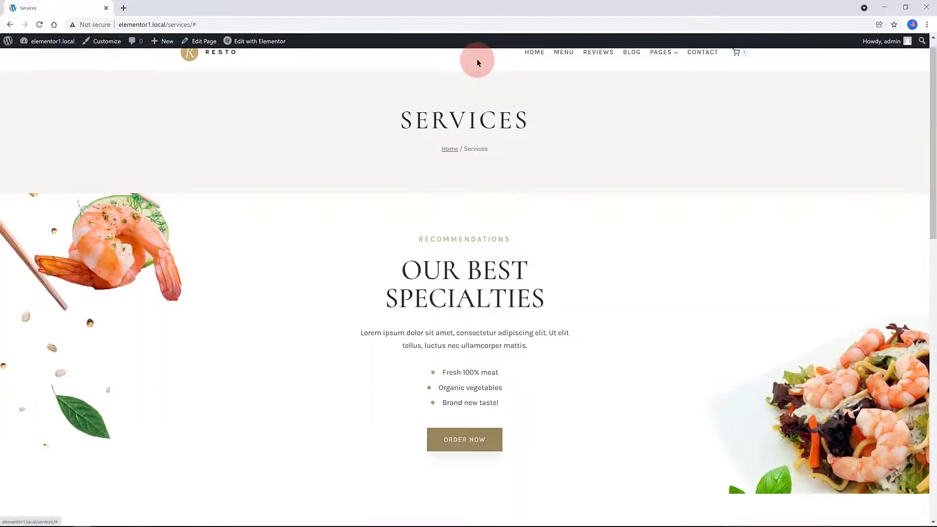
Press ORDER NOW twice more to confirm the video section keeps toggling
{"action": "scroll", "coordinate": [508, 208], "scroll_direction": "down", "scroll_amount": 4}
{"action": "scroll", "coordinate": [508, 208], "scroll_direction": "down", "scroll_amount": 7}
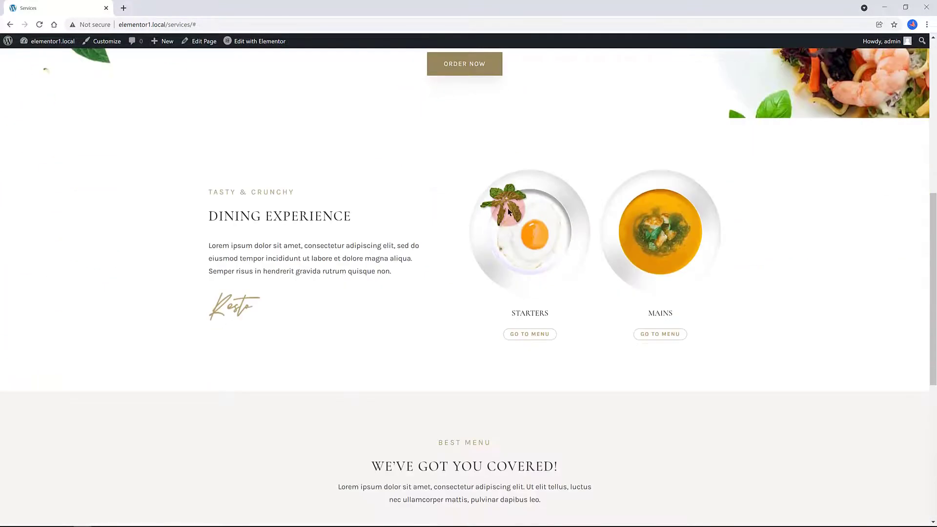
{"action": "scroll", "coordinate": [508, 208], "scroll_direction": "up", "scroll_amount": 4}
{"action": "scroll", "coordinate": [508, 209], "scroll_direction": "up", "scroll_amount": 4}
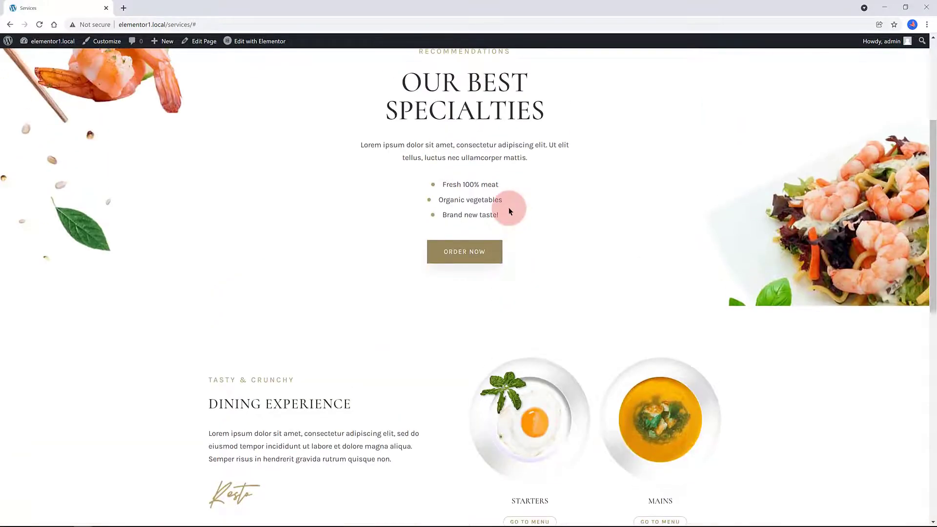
{"action": "left_click", "coordinate": [486, 250]}
{"action": "scroll", "coordinate": [514, 247], "scroll_direction": "down", "scroll_amount": 5}
{"action": "scroll", "coordinate": [496, 188], "scroll_direction": "down", "scroll_amount": 1}
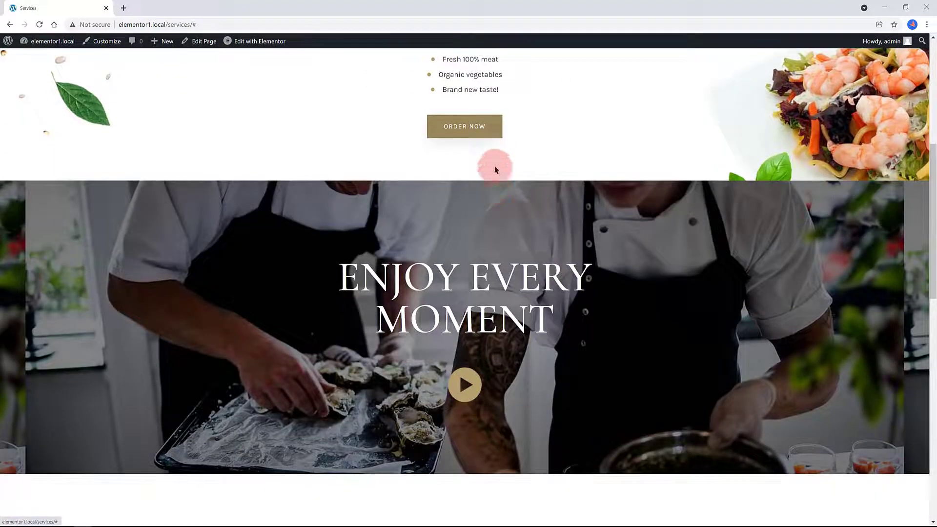
{"action": "left_click", "coordinate": [485, 129]}
{"action": "scroll", "coordinate": [660, 228], "scroll_direction": "down", "scroll_amount": 3}
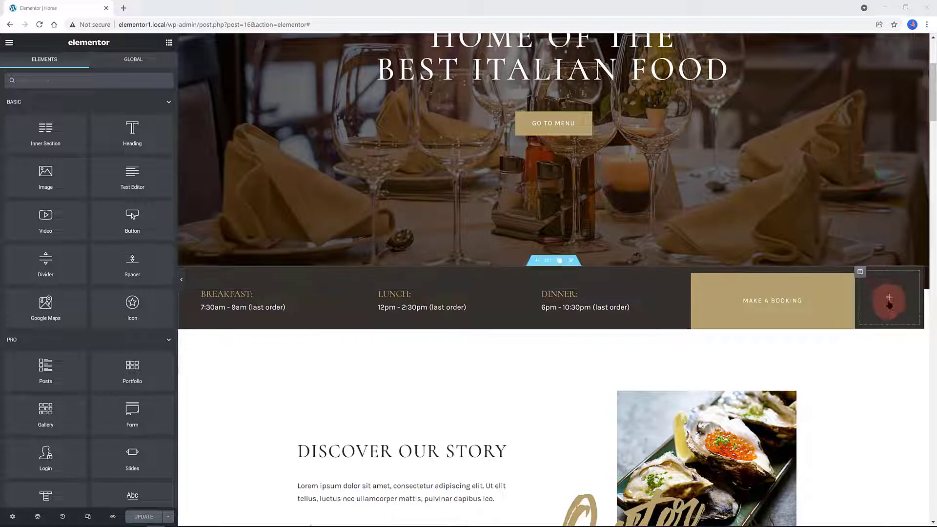
Drop a Text Editor widget into the empty column beside MAKE A BOOKING and place the caret in its text
{"action": "left_click", "coordinate": [889, 299]}
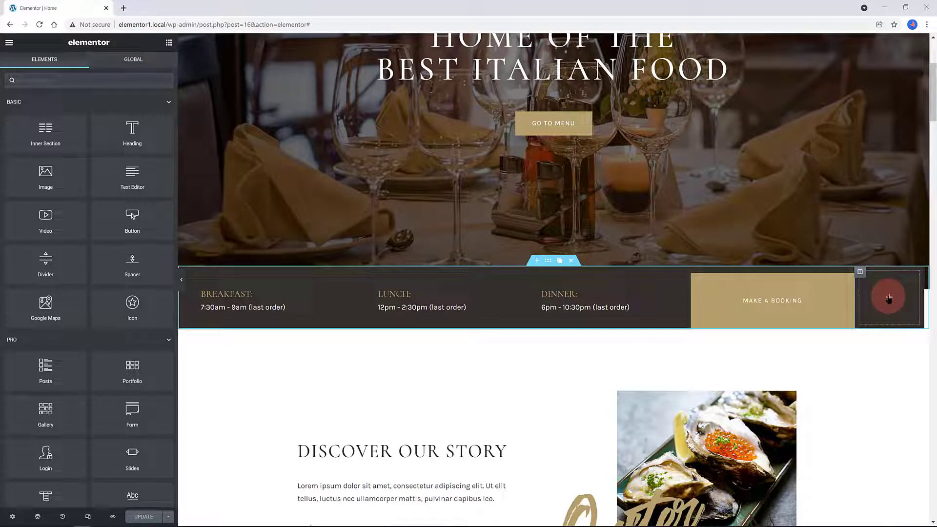
{"action": "left_click_drag", "start_coordinate": [129, 143], "coordinate": [128, 180]}
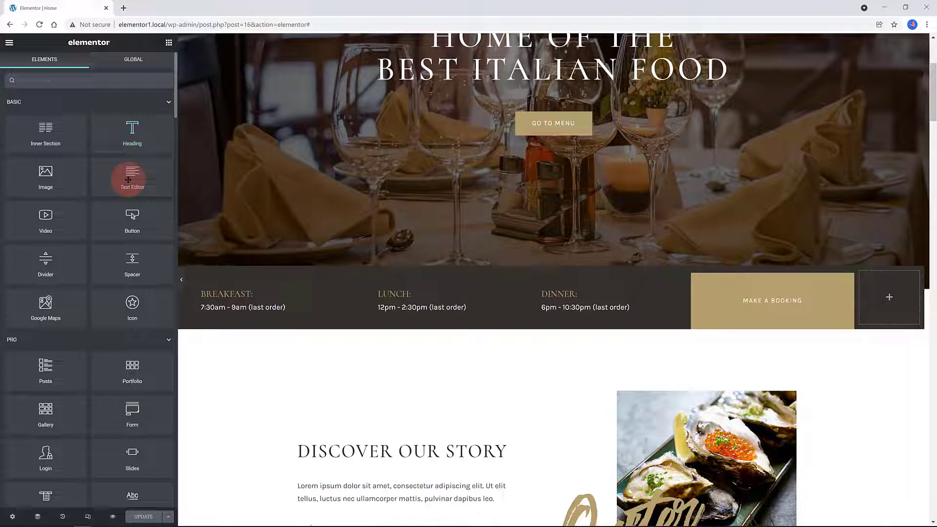
{"action": "left_click_drag", "start_coordinate": [129, 180], "coordinate": [129, 179]}
{"action": "left_click_drag", "start_coordinate": [128, 179], "coordinate": [614, 282]}
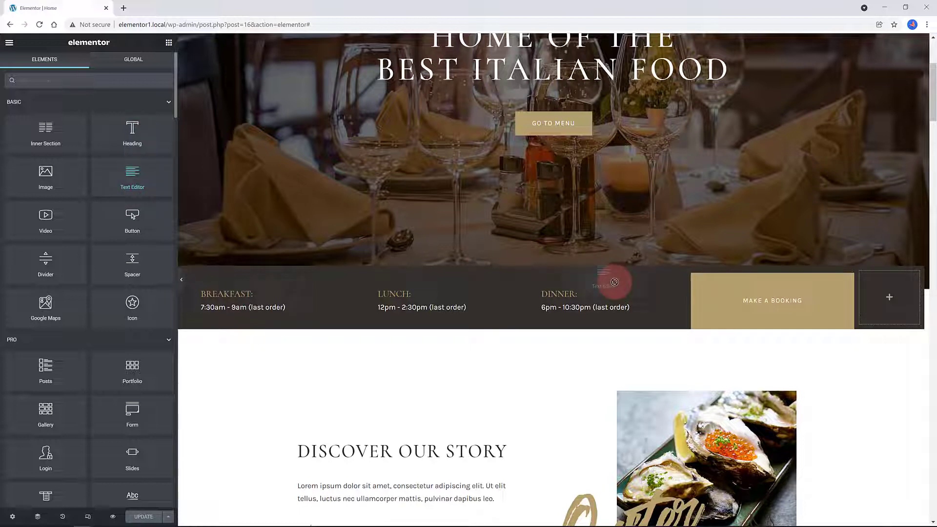
{"action": "left_click_drag", "start_coordinate": [615, 282], "coordinate": [879, 308]}
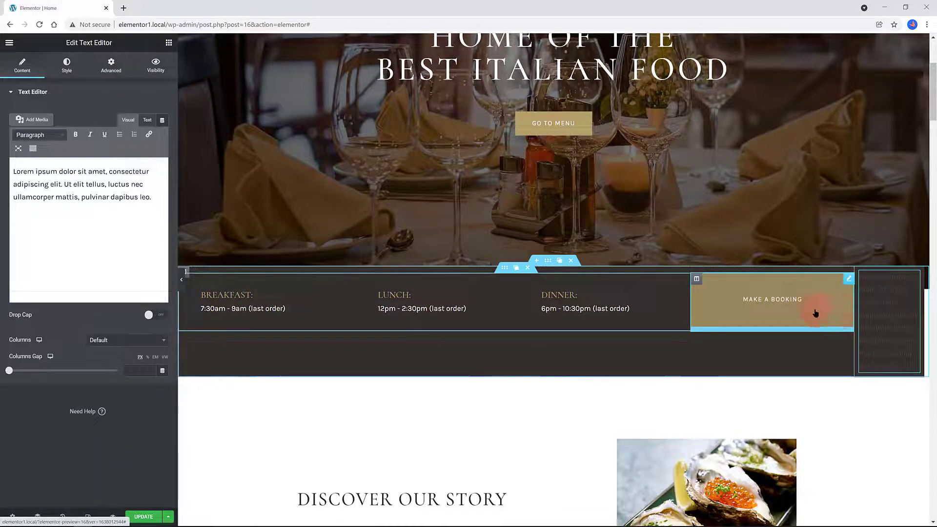
{"action": "left_click", "coordinate": [13, 172]}
Replace the placeholder paragraph with the Current Date Time dynamic tag
{"action": "left_click_drag", "start_coordinate": [14, 172], "coordinate": [166, 208]}
{"action": "key", "text": "BackSpace"}
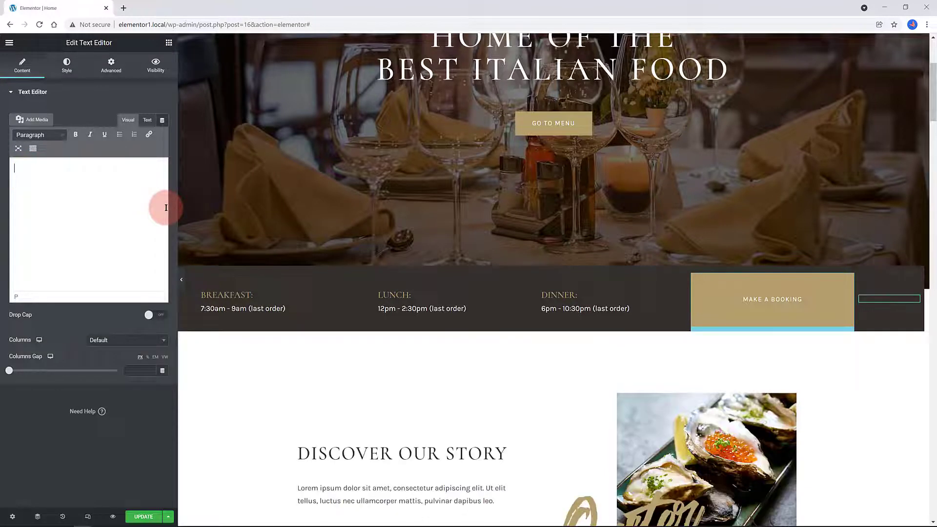
{"action": "left_click", "coordinate": [162, 121]}
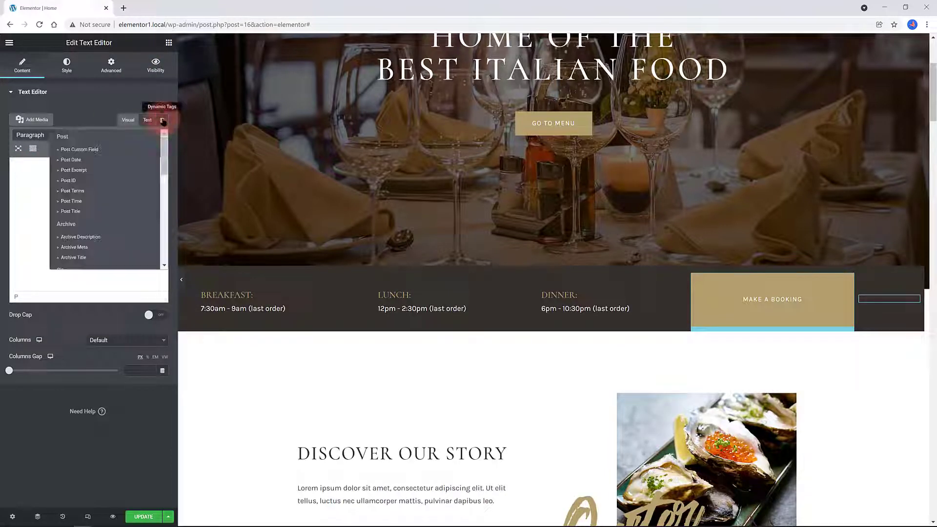
{"action": "left_click_drag", "start_coordinate": [164, 161], "coordinate": [162, 174]}
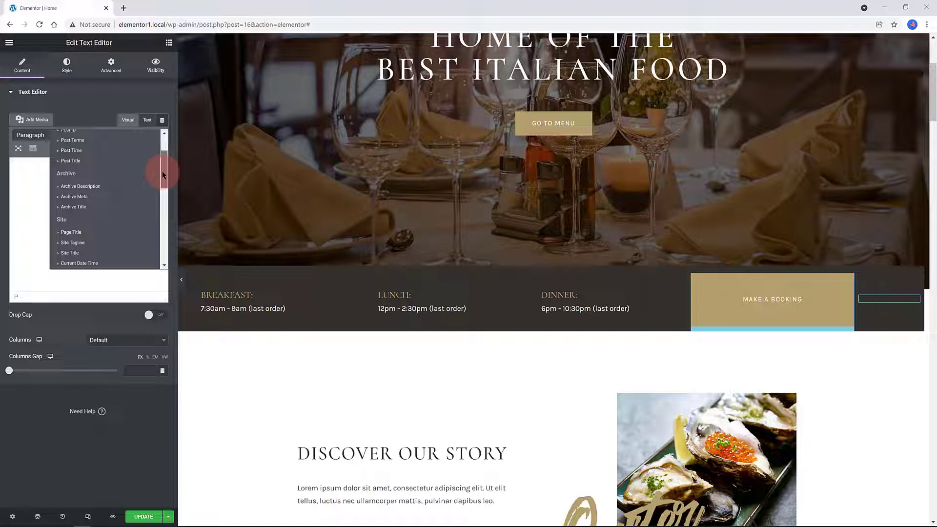
{"action": "left_click_drag", "start_coordinate": [162, 171], "coordinate": [162, 188]}
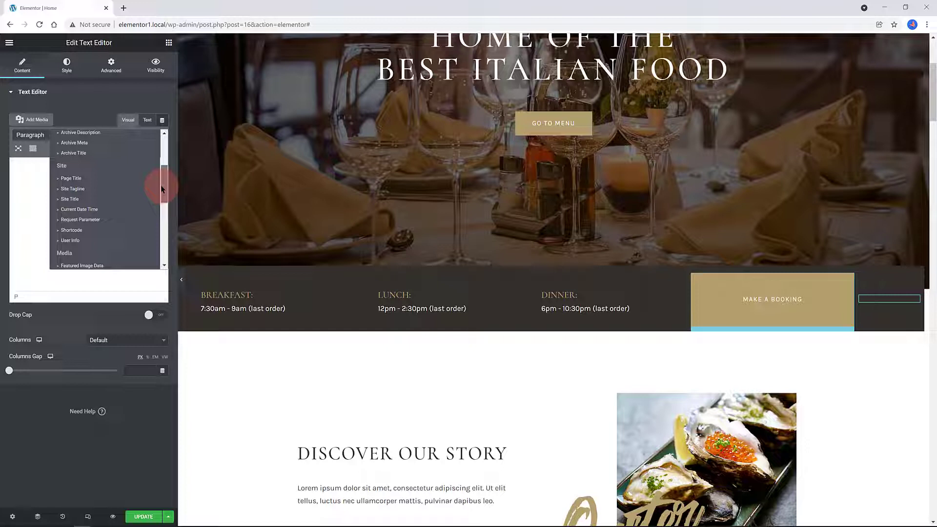
{"action": "left_click", "coordinate": [96, 213]}
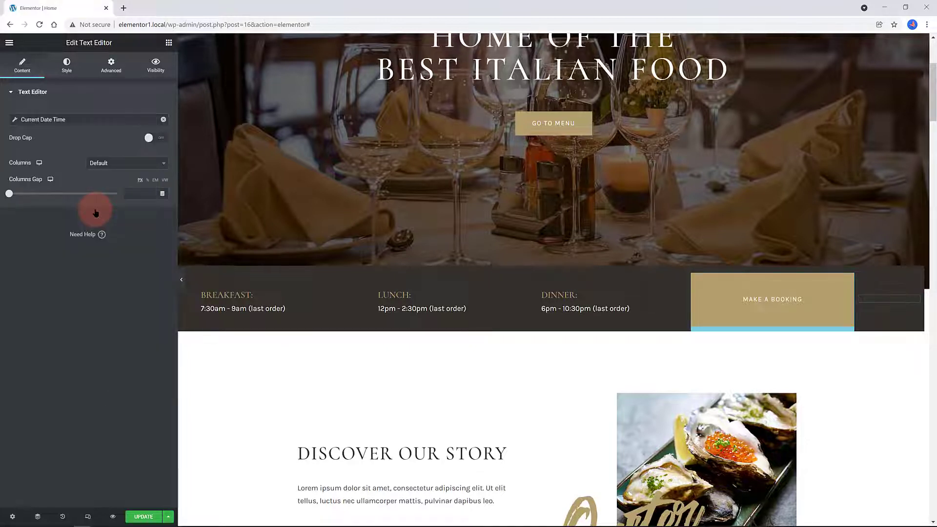
Set the tag's date format to November 27, 2021 and expand its Advanced options
{"action": "left_click", "coordinate": [15, 120]}
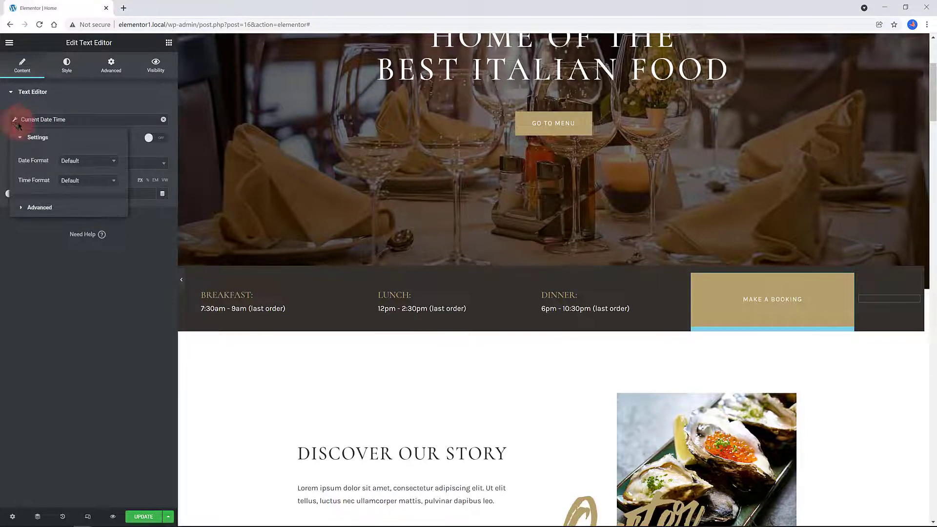
{"action": "left_click", "coordinate": [76, 161]}
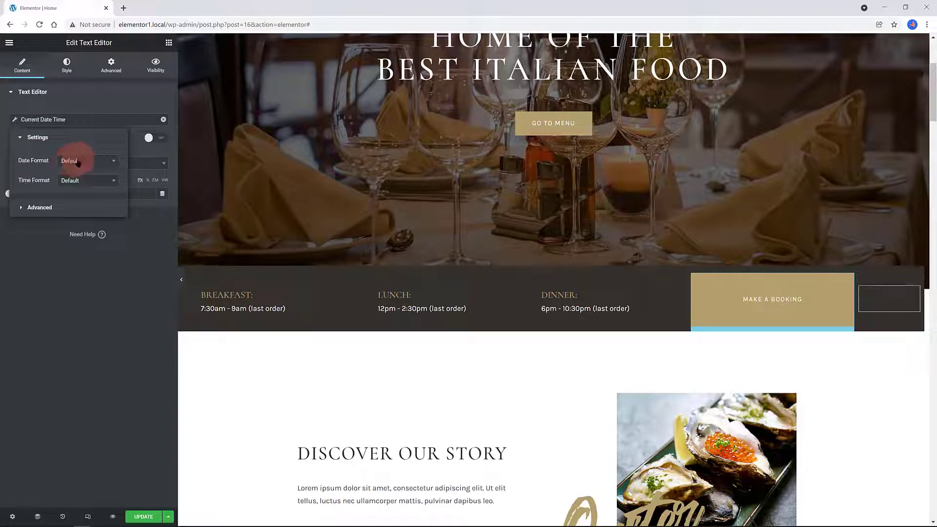
{"action": "left_click", "coordinate": [77, 162]}
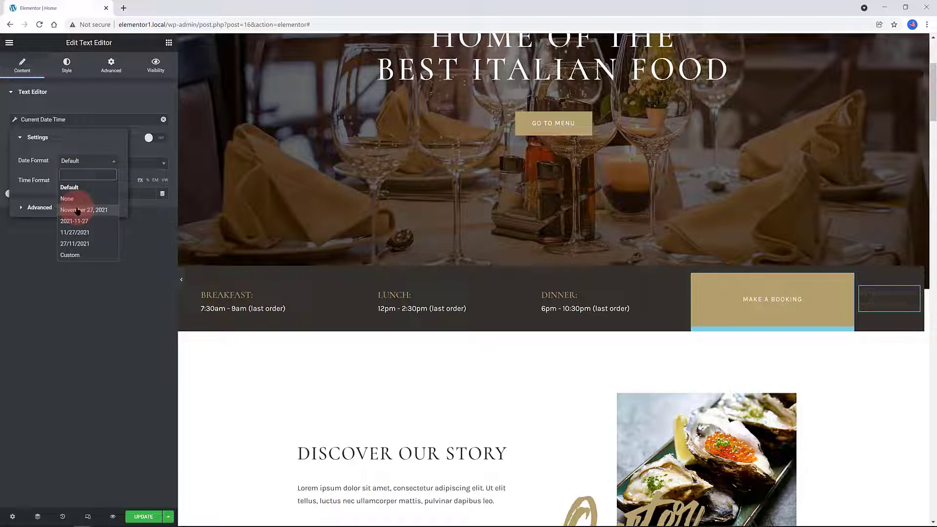
{"action": "left_click", "coordinate": [78, 211]}
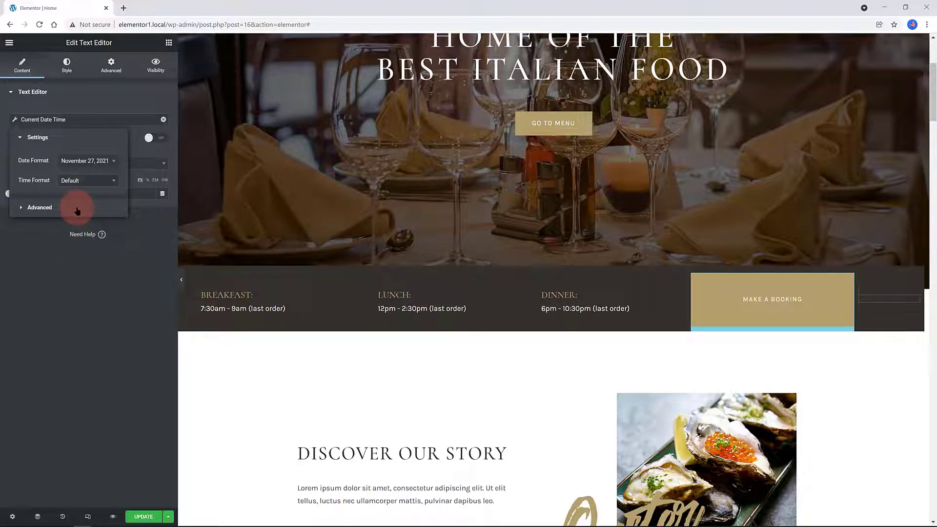
{"action": "left_click", "coordinate": [20, 209]}
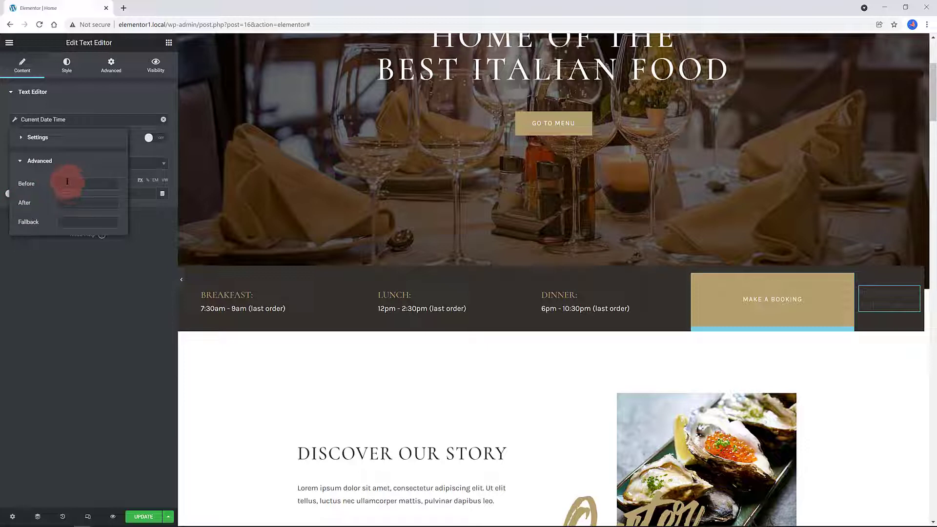
Enter 'Today' as the text shown before the date, then reselect the widget
{"action": "type", "text": "Today is"}
{"action": "left_click", "coordinate": [861, 272]}
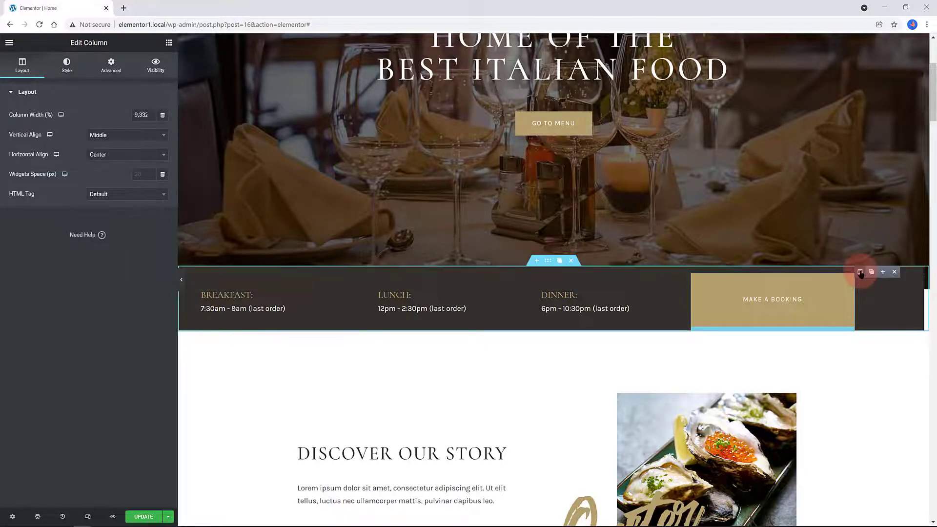
{"action": "left_click", "coordinate": [860, 275]}
Turn on the widget's visibility conditions with all conditions required to match
{"action": "left_click", "coordinate": [155, 69]}
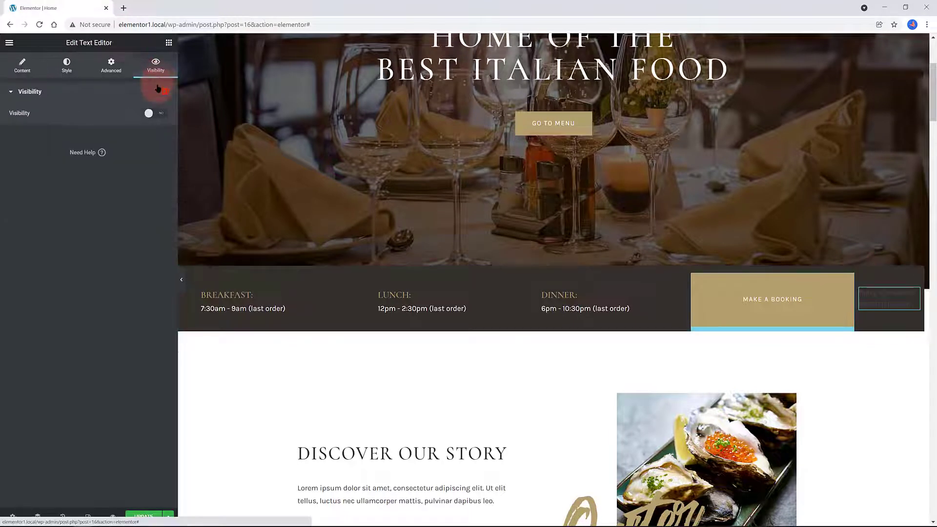
{"action": "left_click", "coordinate": [153, 114]}
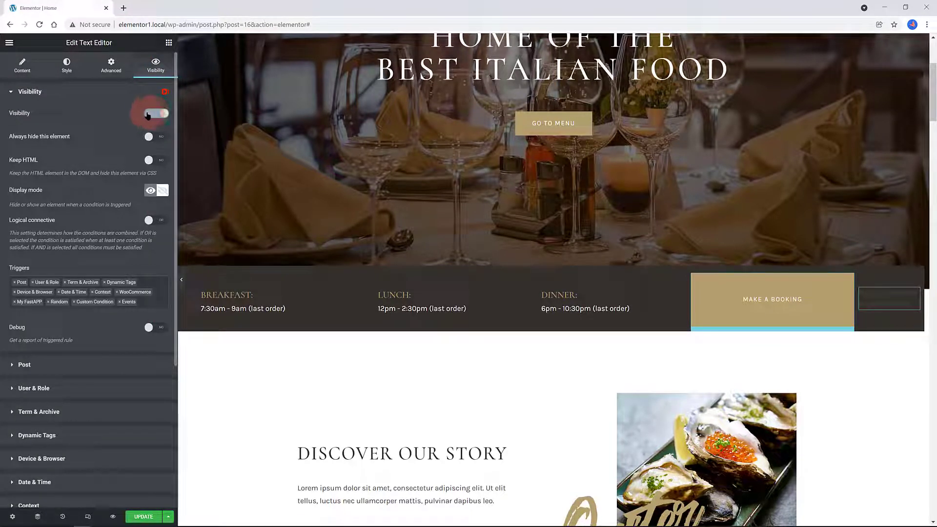
{"action": "left_click", "coordinate": [158, 220]}
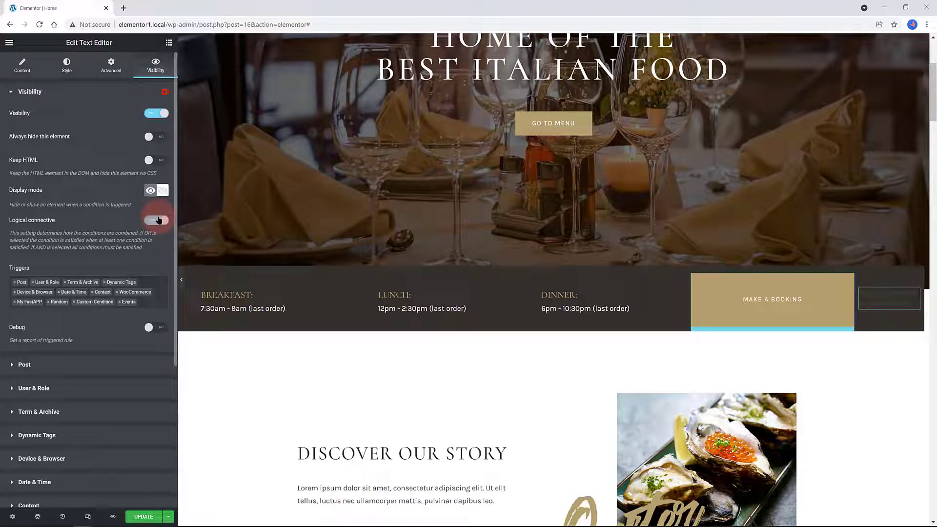
Remove the preset Events, Post, User & Role, Term & Archive and Dynamic Tags triggers
{"action": "left_click", "coordinate": [120, 301]}
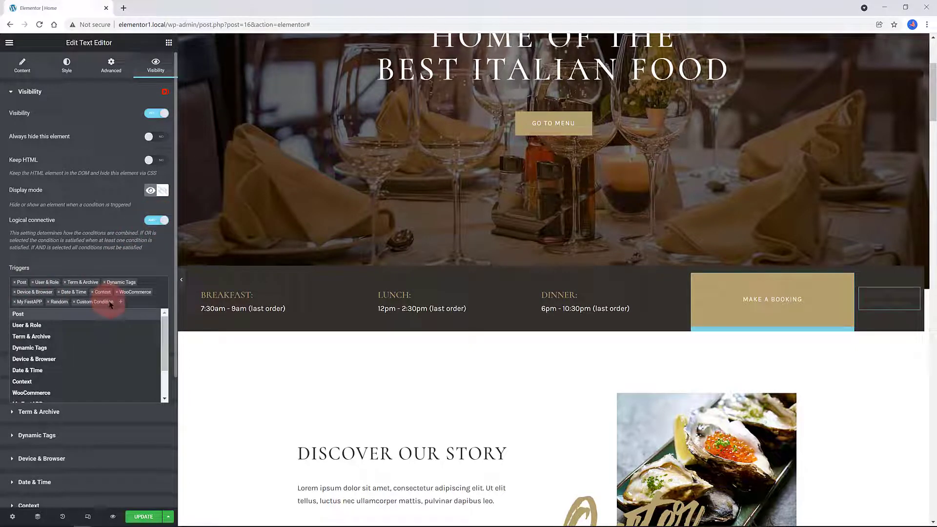
{"action": "left_click", "coordinate": [15, 282]}
{"action": "left_click", "coordinate": [15, 282]}
{"action": "left_click", "coordinate": [14, 282]}
{"action": "left_click", "coordinate": [14, 282]}
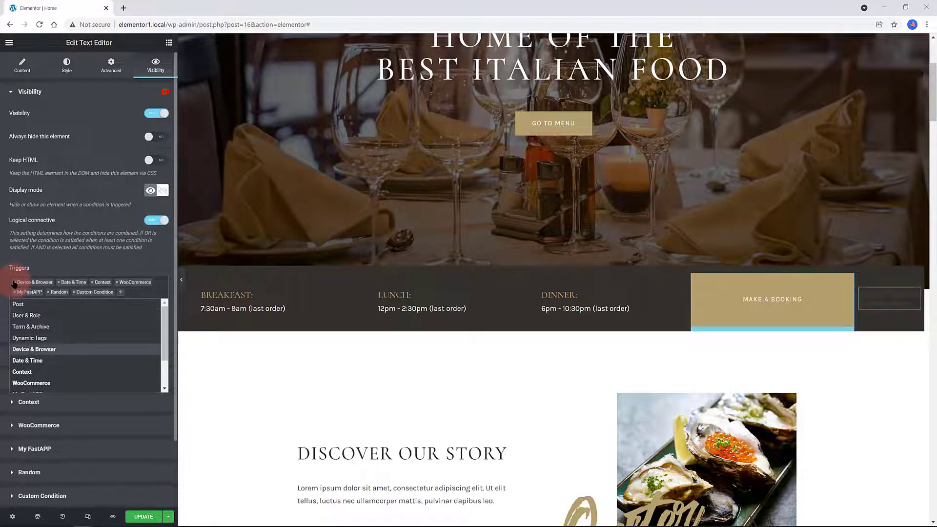
{"action": "left_click", "coordinate": [15, 282]}
{"action": "left_click", "coordinate": [15, 282]}
{"action": "left_click", "coordinate": [15, 282]}
{"action": "left_click", "coordinate": [15, 282]}
{"action": "left_click", "coordinate": [14, 282]}
{"action": "left_click", "coordinate": [15, 282]}
{"action": "left_click", "coordinate": [15, 282]}
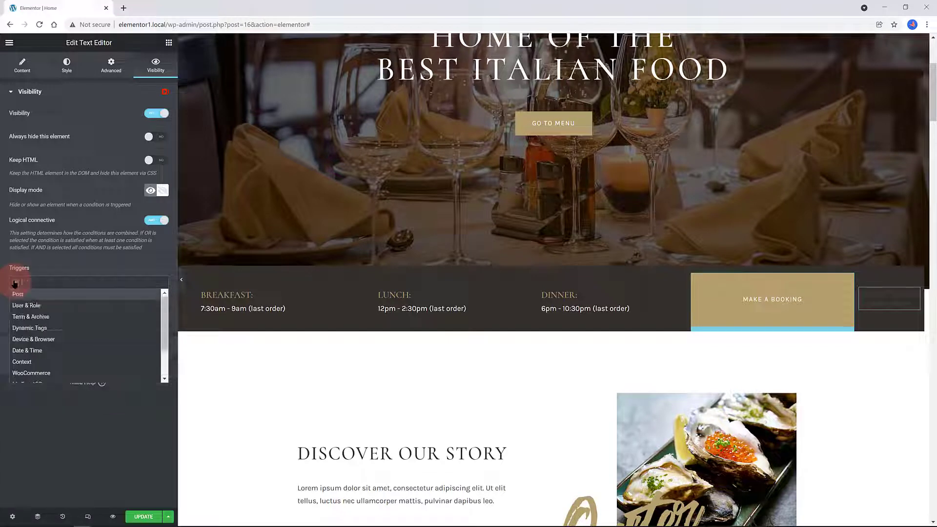
{"action": "left_click", "coordinate": [34, 280]}
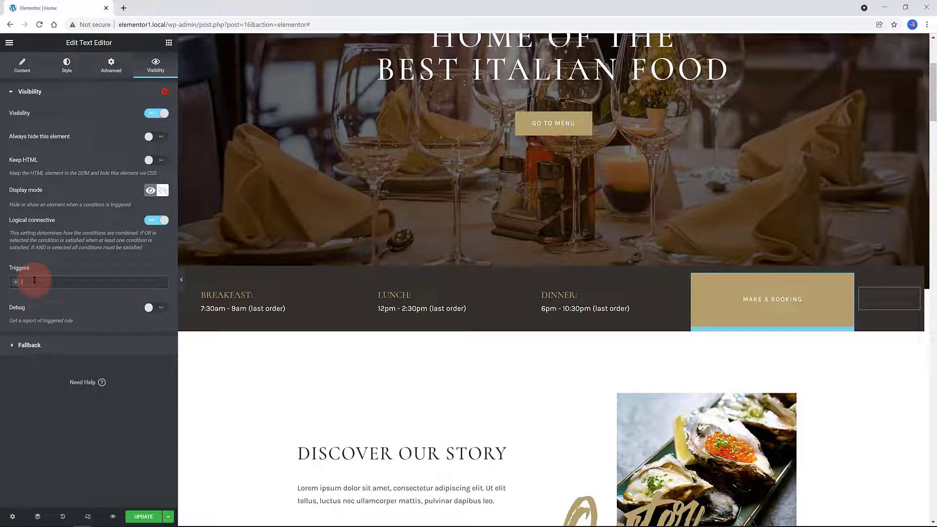
Add a Device & Browser trigger targeting the FireFox browser
{"action": "left_click", "coordinate": [35, 280]}
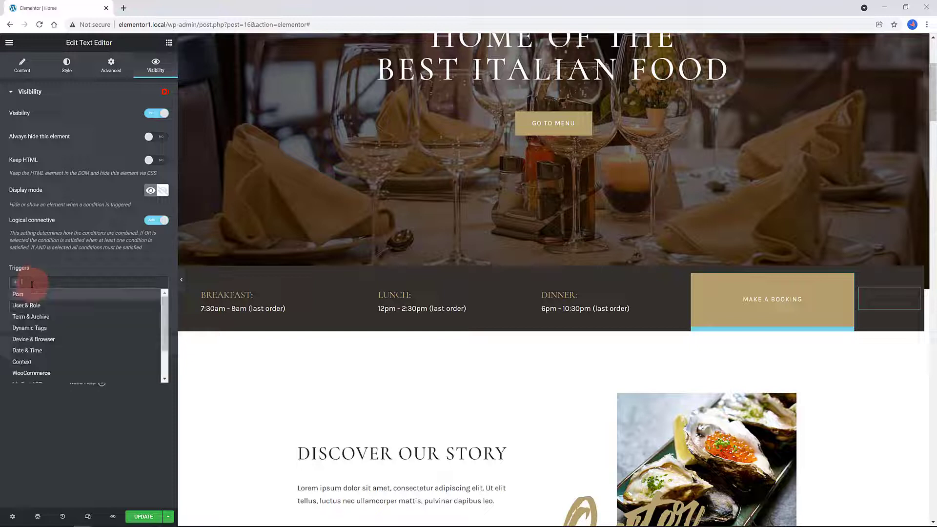
{"action": "type", "text": "De"}
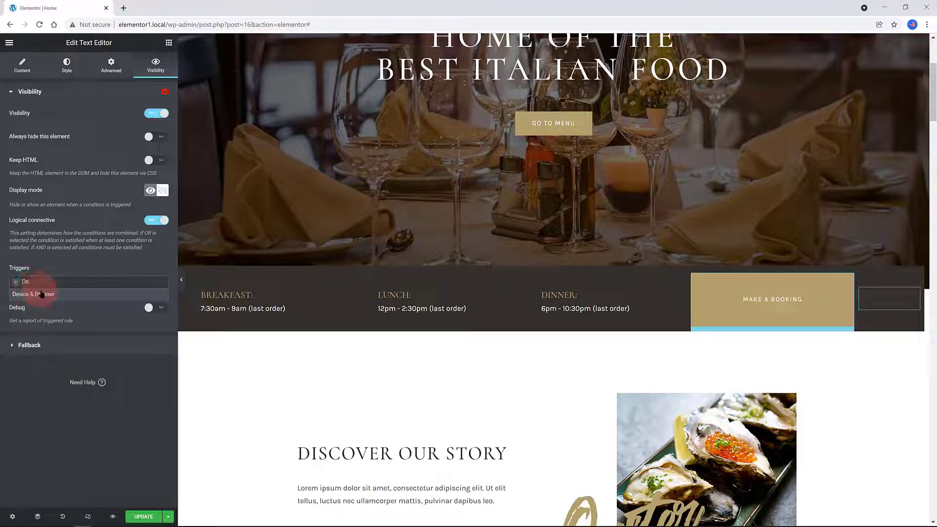
{"action": "left_click", "coordinate": [49, 294]}
{"action": "left_click", "coordinate": [16, 345]}
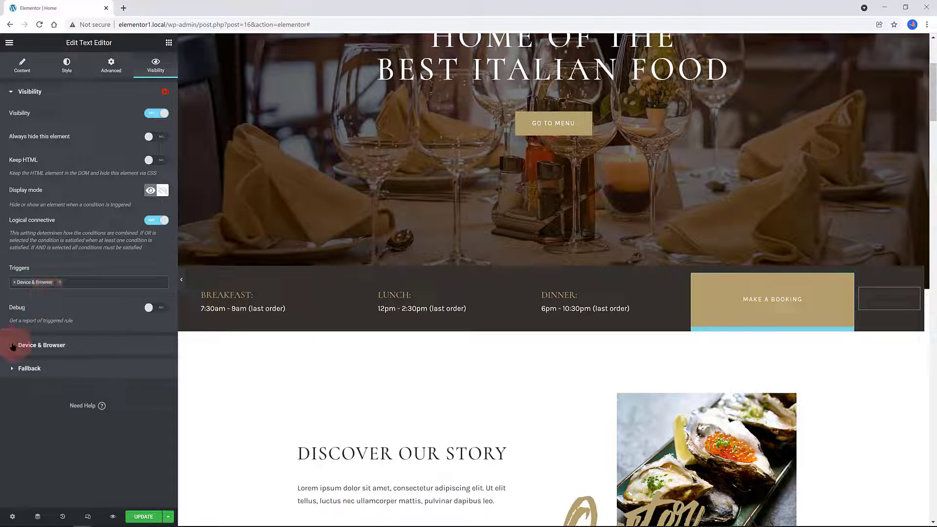
{"action": "left_click", "coordinate": [98, 183]}
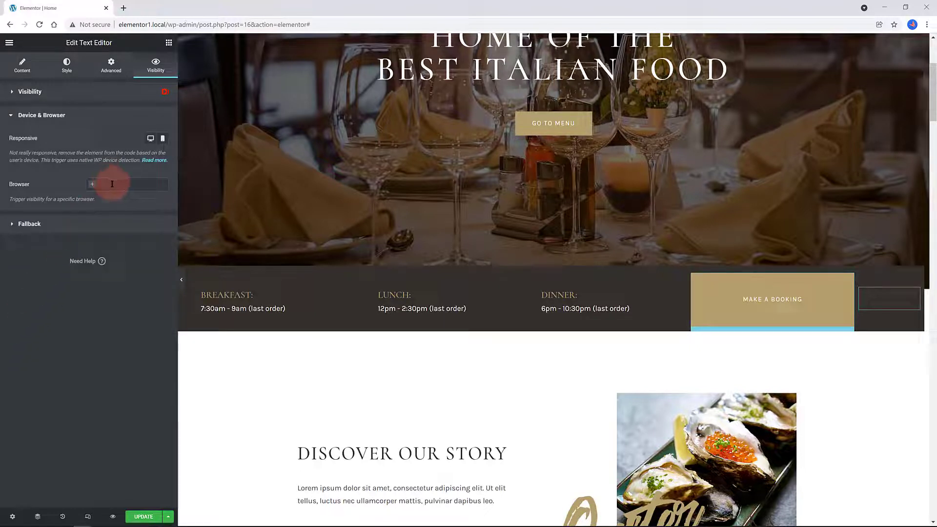
{"action": "left_click", "coordinate": [111, 185]}
{"action": "left_click", "coordinate": [108, 208]}
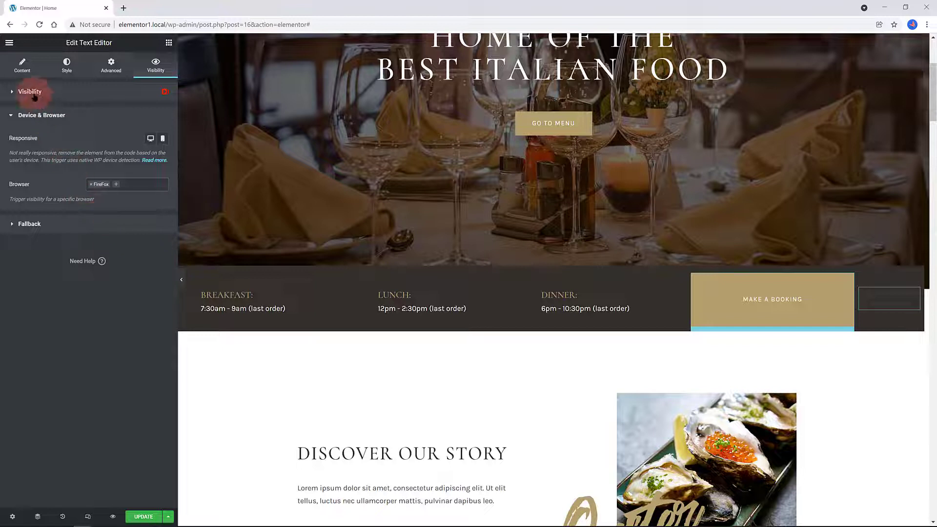
Set the visibility display mode to Hide and update the page
{"action": "left_click", "coordinate": [15, 93]}
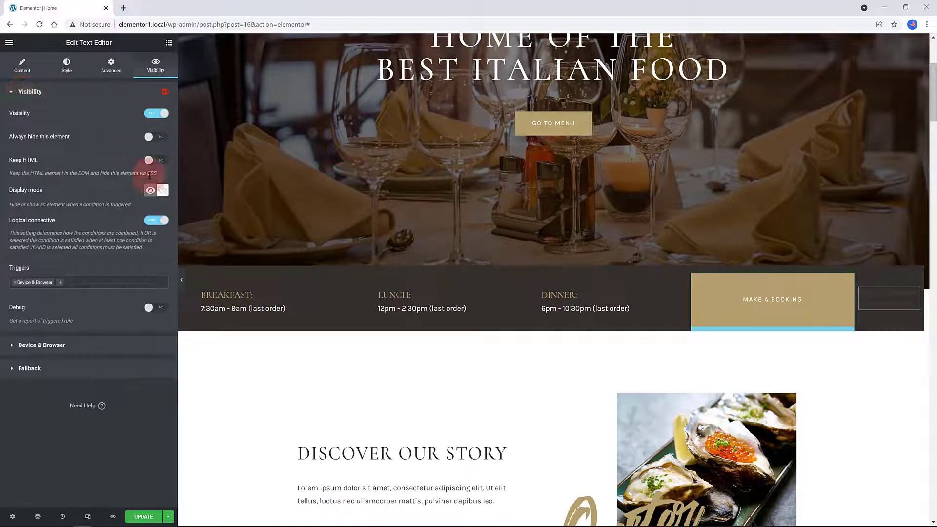
{"action": "left_click", "coordinate": [164, 191]}
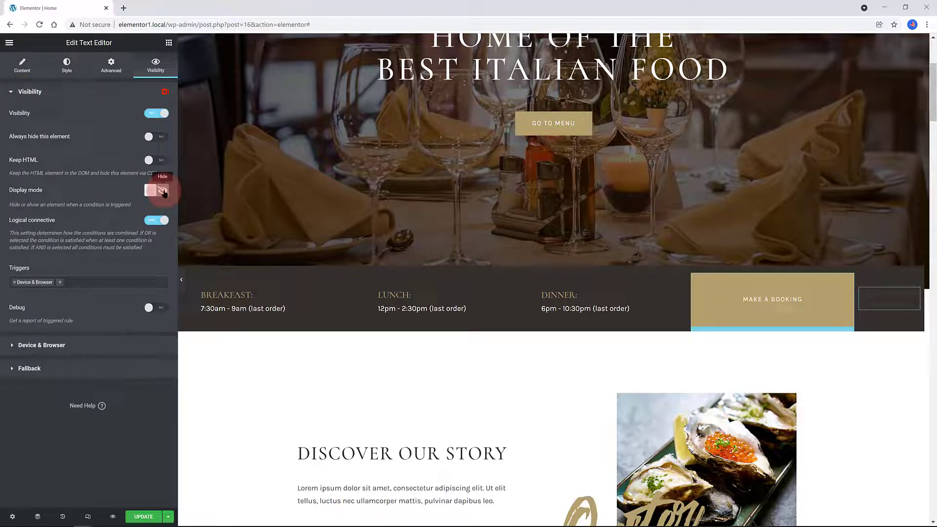
{"action": "left_click", "coordinate": [137, 518]}
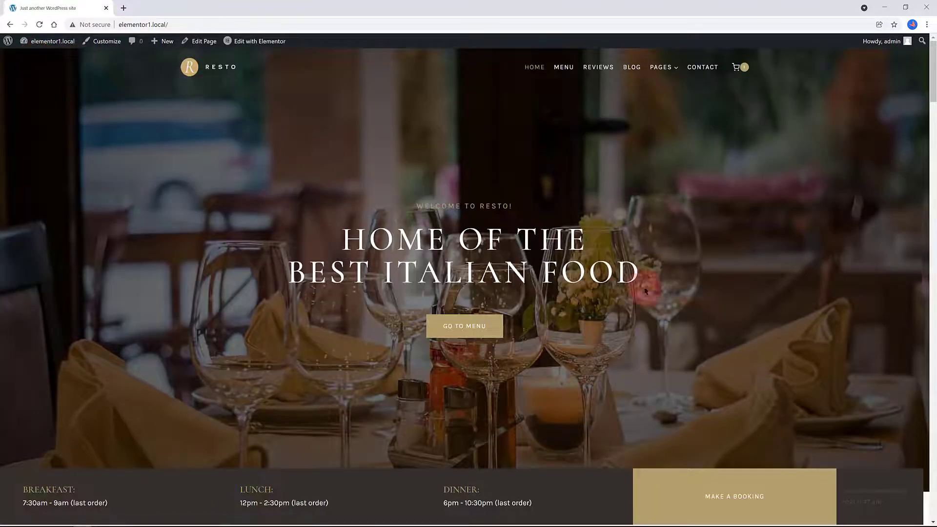
Reopen the live homepage in the Elementor editor from the admin bar
{"action": "scroll", "coordinate": [754, 247], "scroll_direction": "down", "scroll_amount": 1}
{"action": "scroll", "coordinate": [754, 250], "scroll_direction": "down", "scroll_amount": 1}
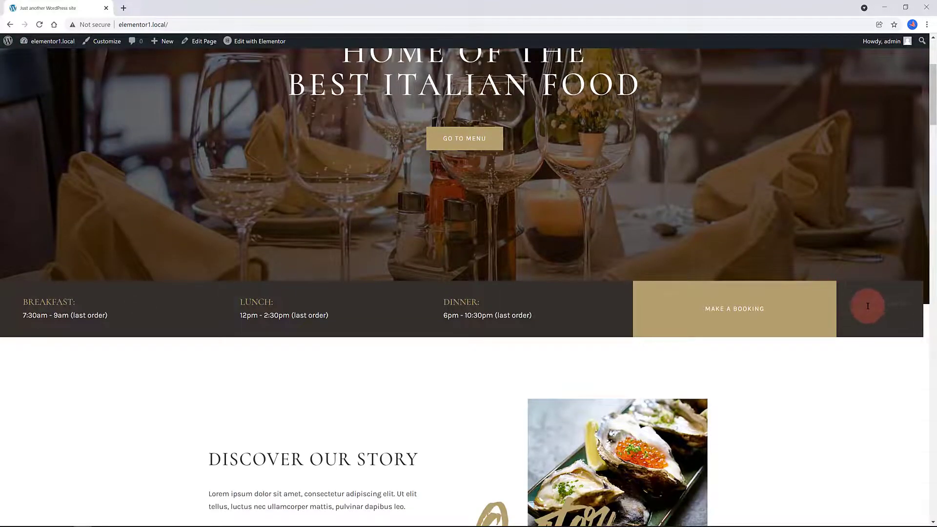
{"action": "scroll", "coordinate": [757, 288], "scroll_direction": "up", "scroll_amount": 2}
{"action": "left_click", "coordinate": [264, 42]}
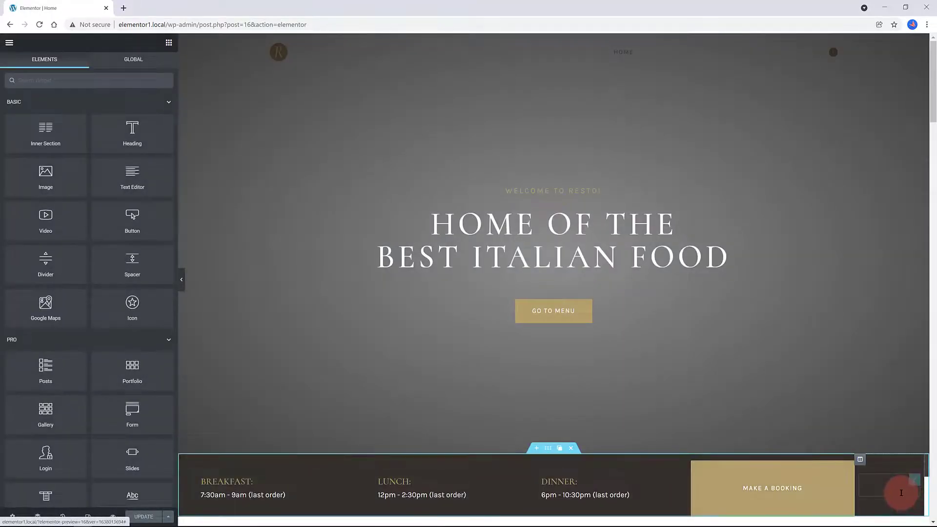
Give the date widget text colour #F0E5E5 and update the page
{"action": "left_click", "coordinate": [901, 493]}
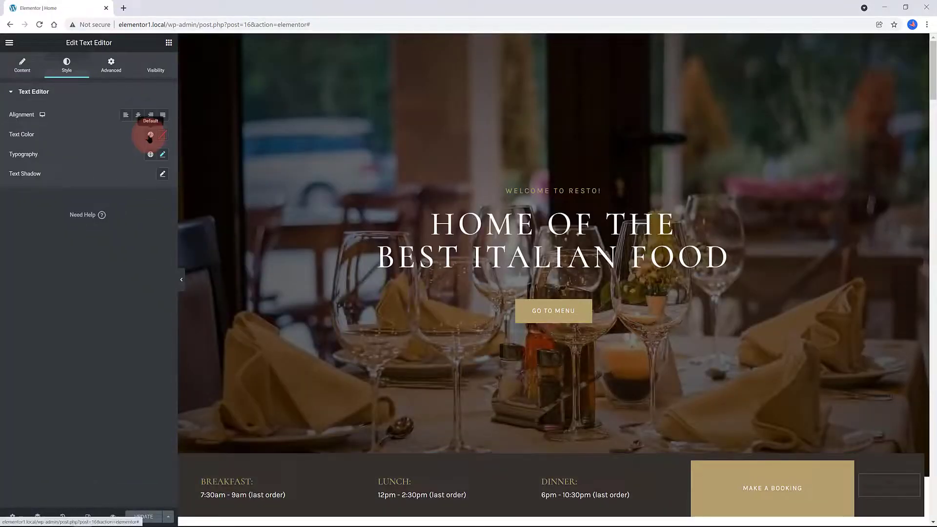
{"action": "left_click", "coordinate": [151, 136]}
{"action": "left_click", "coordinate": [62, 174]}
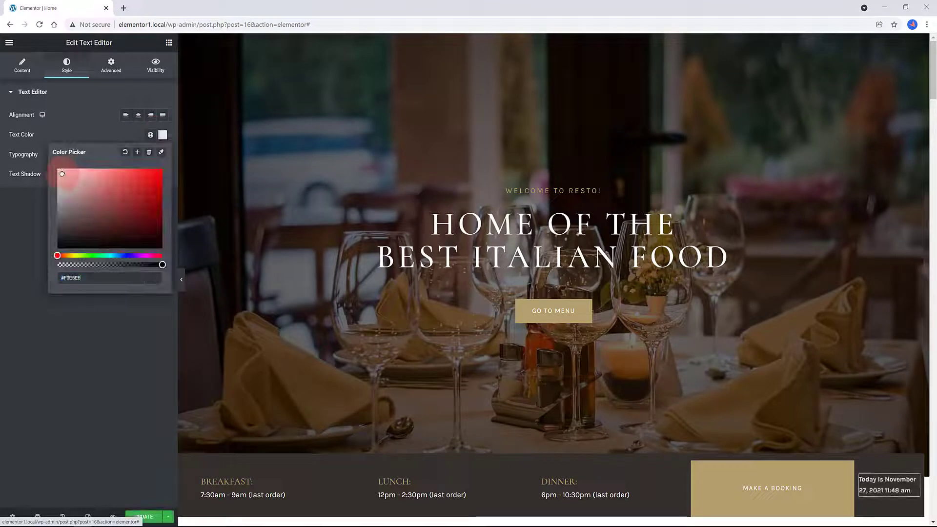
{"action": "left_click", "coordinate": [148, 517]}
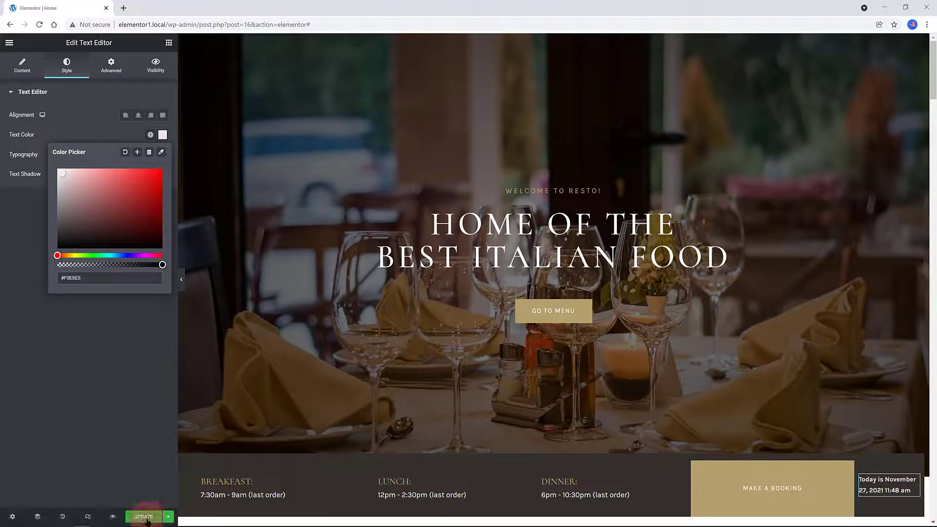
{"action": "left_click", "coordinate": [644, 154]}
Go to the WordPress Dashboard via the Ctrl+E quick search for 'dashb'
{"action": "key", "text": "ctrl+e"}
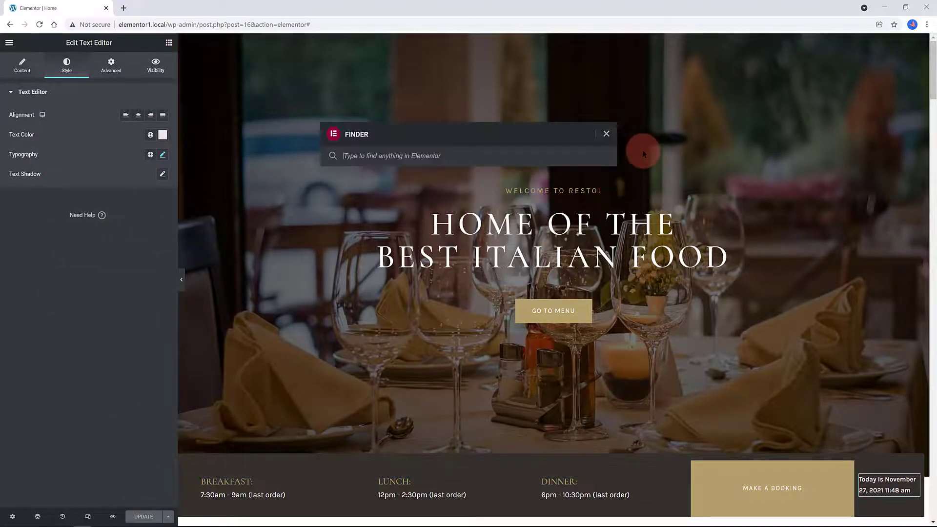
{"action": "type", "text": "dashb"}
{"action": "left_click", "coordinate": [349, 213]}
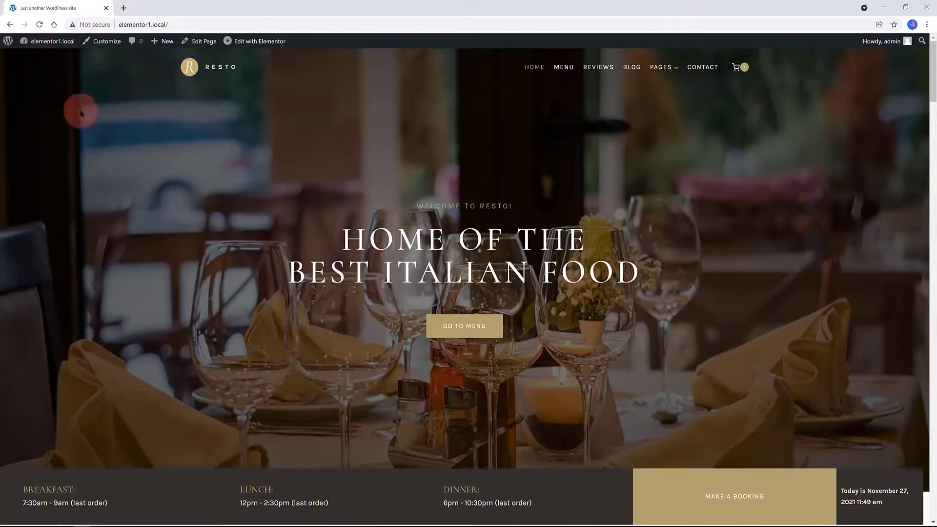
Copy the live homepage address from Chrome's address bar
{"action": "scroll", "coordinate": [351, 158], "scroll_direction": "down", "scroll_amount": 4}
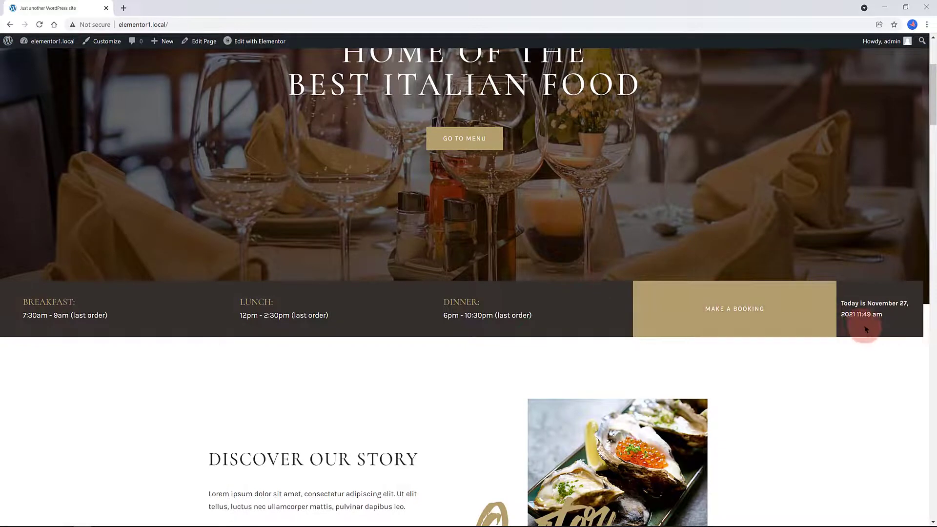
{"action": "scroll", "coordinate": [672, 260], "scroll_direction": "up", "scroll_amount": 4}
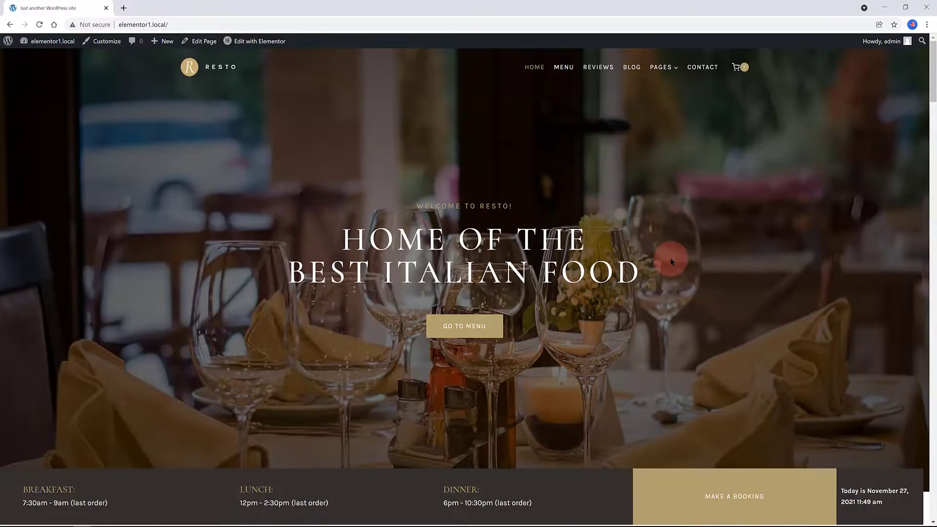
{"action": "left_click", "coordinate": [142, 25]}
{"action": "right_click", "coordinate": [147, 23]}
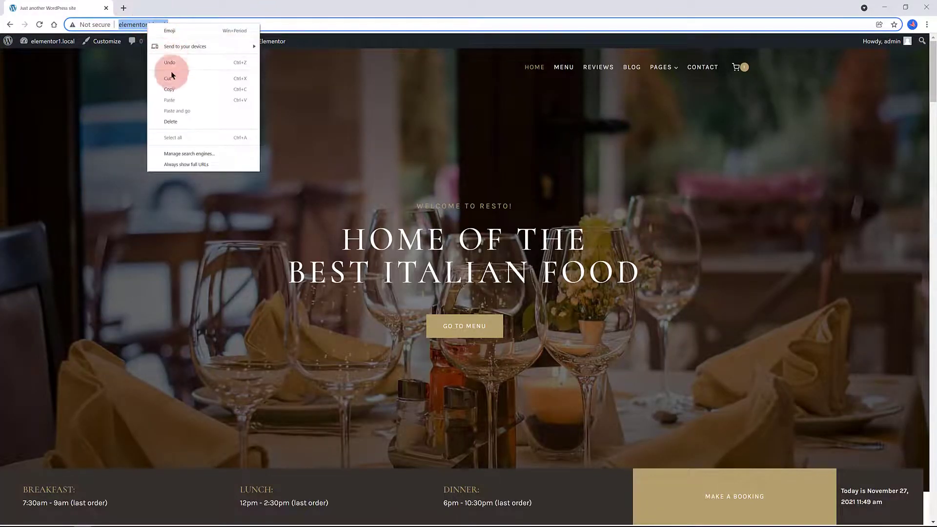